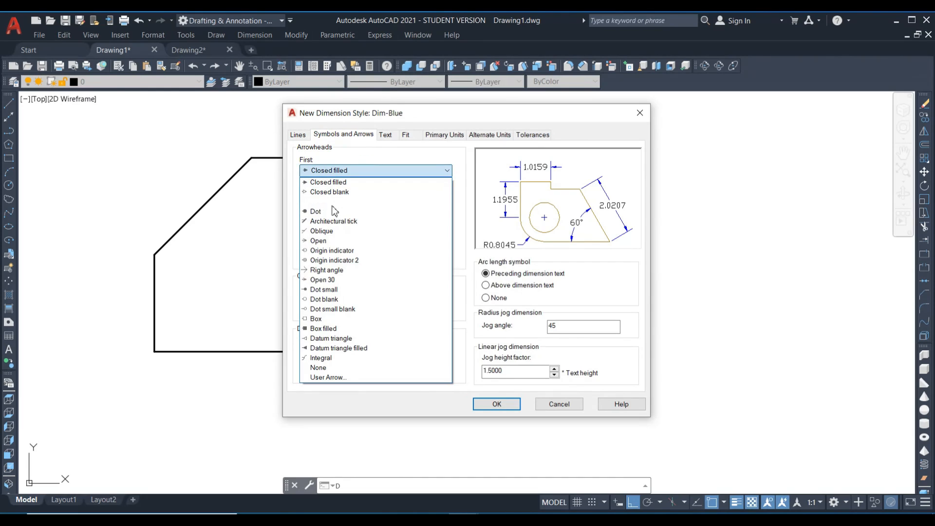
Set the Dim-Blue style's arrowheads to Architectural tick and make style1 the current text style.
{"action": "left_click", "coordinate": [328, 220]}
{"action": "left_click", "coordinate": [386, 134]}
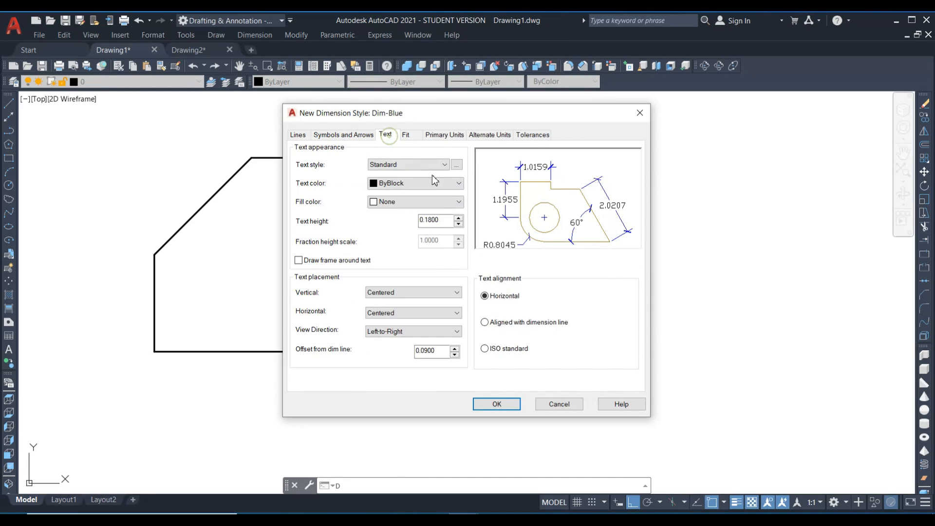
{"action": "left_click", "coordinate": [453, 169]}
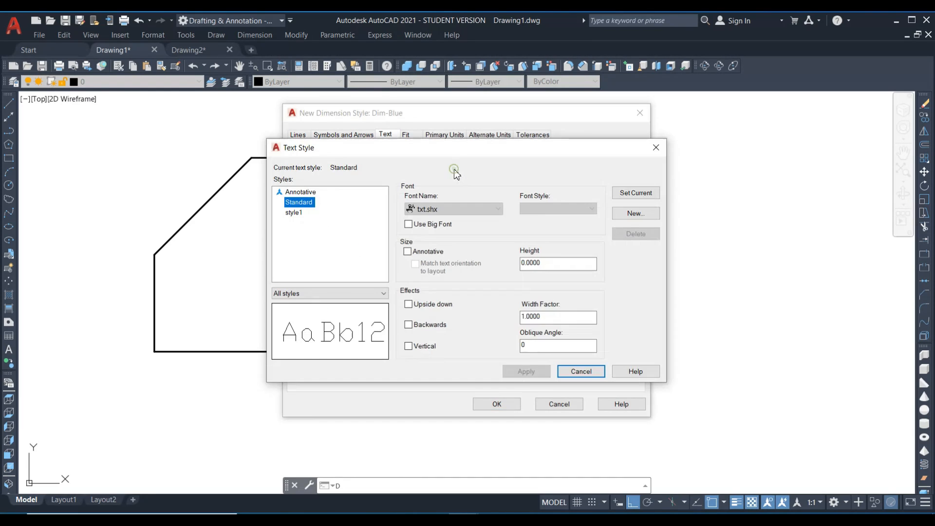
{"action": "left_click", "coordinate": [294, 212]}
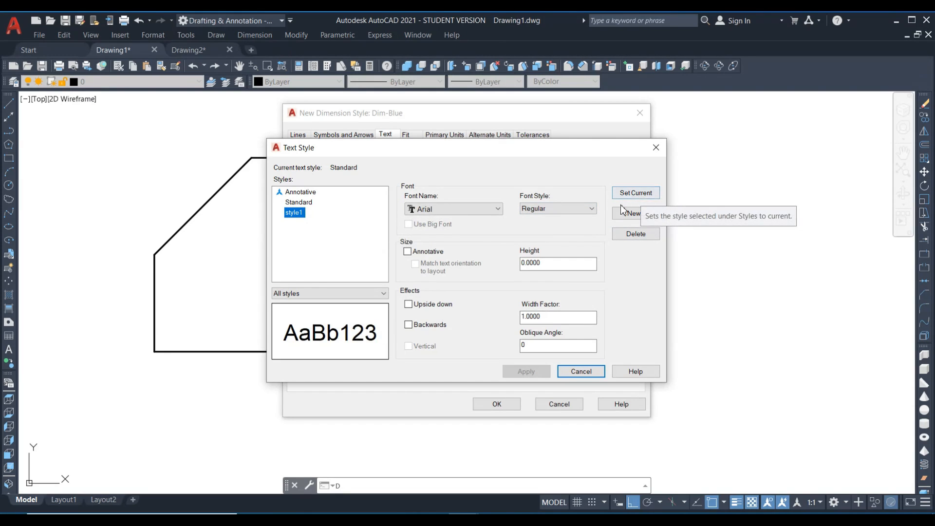
{"action": "left_click", "coordinate": [643, 195]}
{"action": "left_click", "coordinate": [569, 370]}
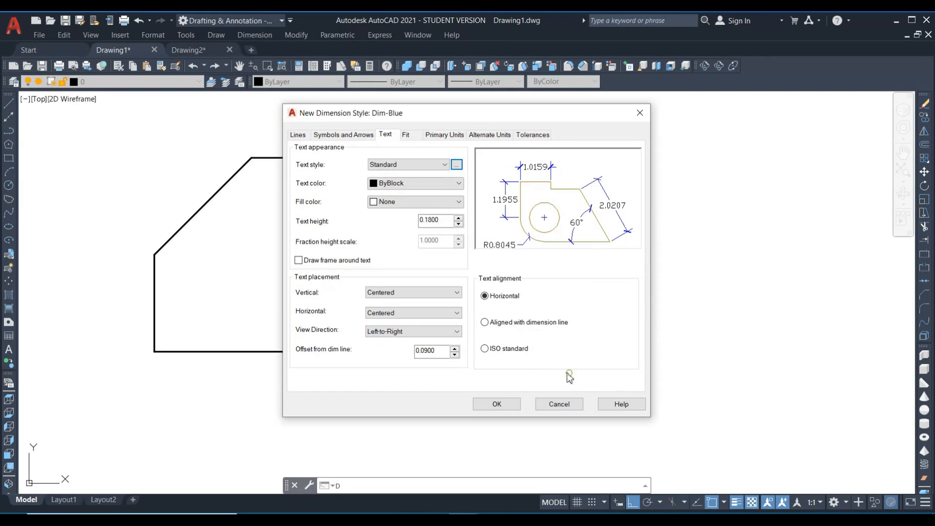
Set the Dim-Blue style's text color to Blue and its text style to style1.
{"action": "left_click", "coordinate": [400, 188]}
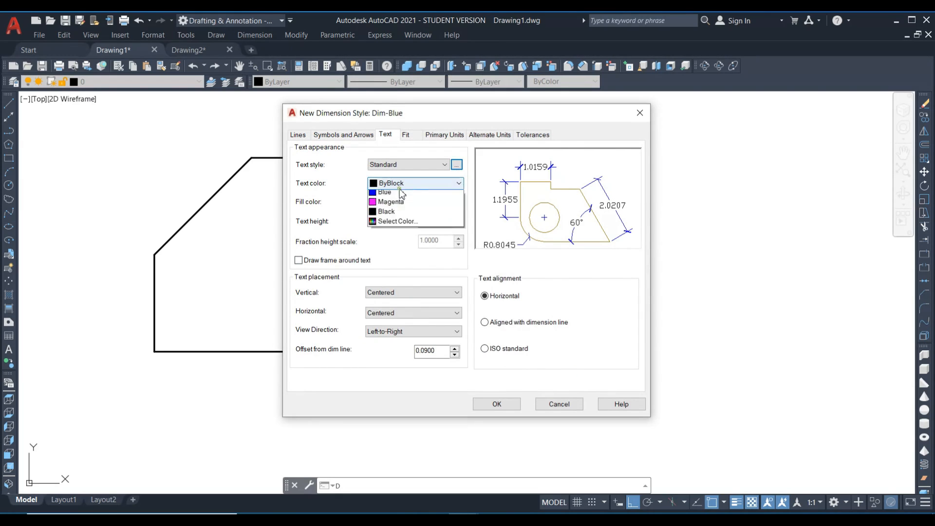
{"action": "left_click", "coordinate": [376, 252]}
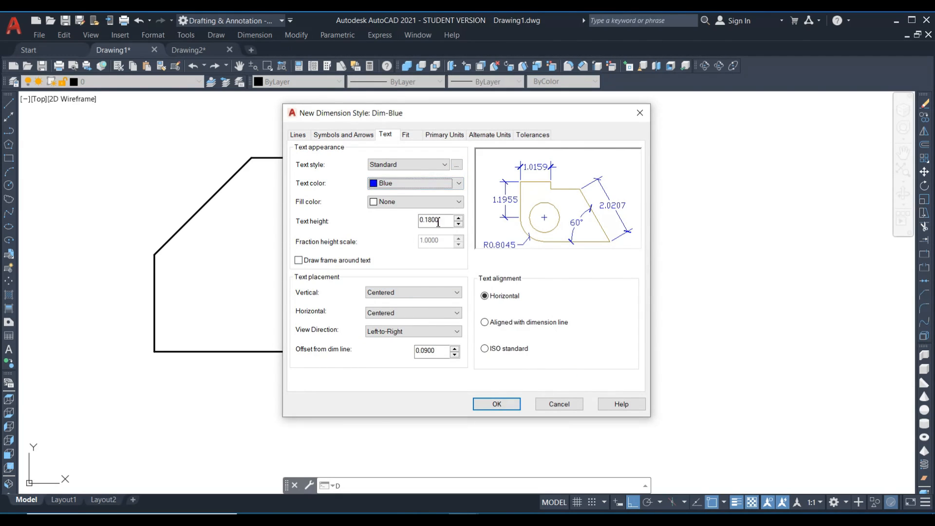
{"action": "left_click", "coordinate": [412, 166]}
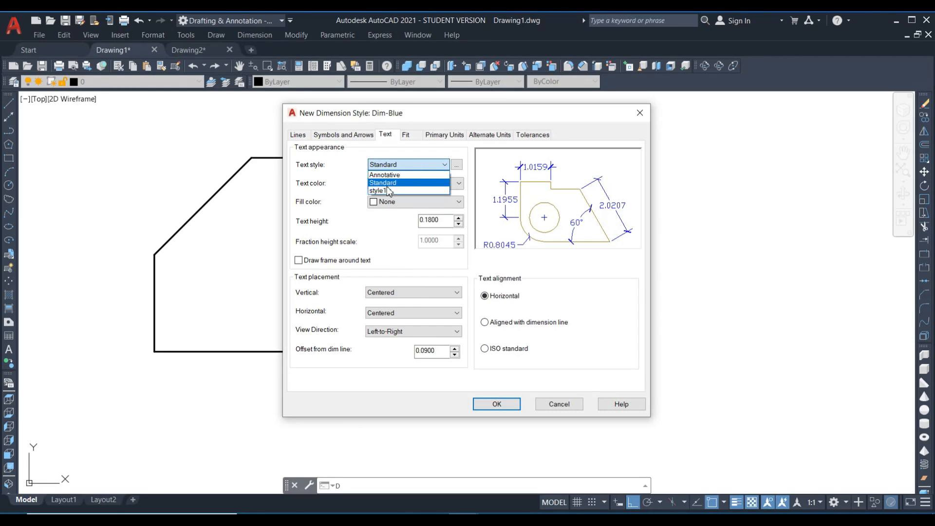
{"action": "left_click", "coordinate": [390, 176]}
Accept the new dimension style settings and make Dim-Blue the current dimension style.
{"action": "left_click", "coordinate": [493, 404]}
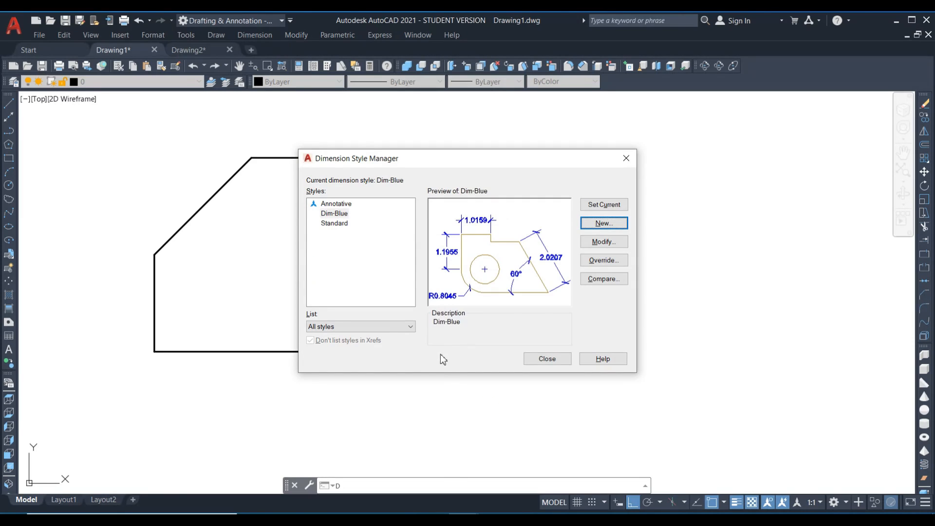
{"action": "left_click", "coordinate": [596, 208]}
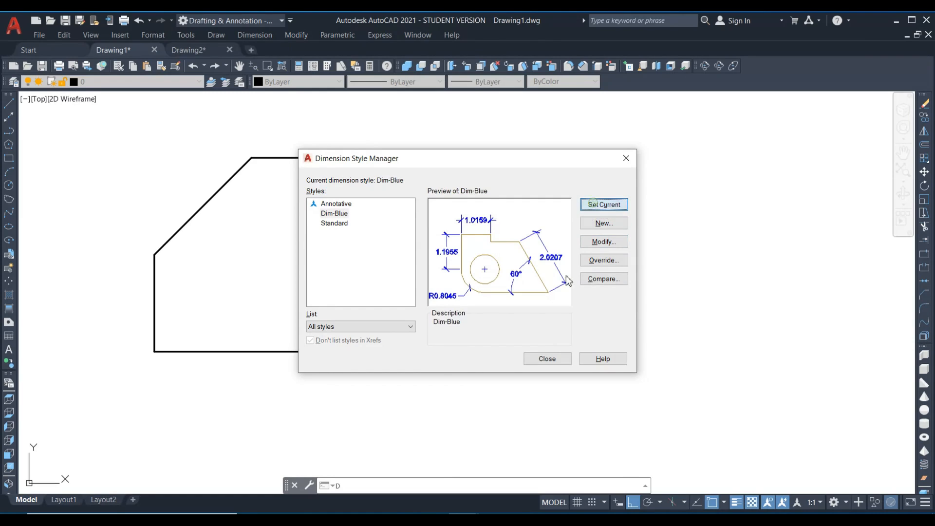
{"action": "left_click", "coordinate": [541, 363]}
Add a linear dimension to the outline's horizontal top edge, placed above the shape.
{"action": "left_click", "coordinate": [271, 36]}
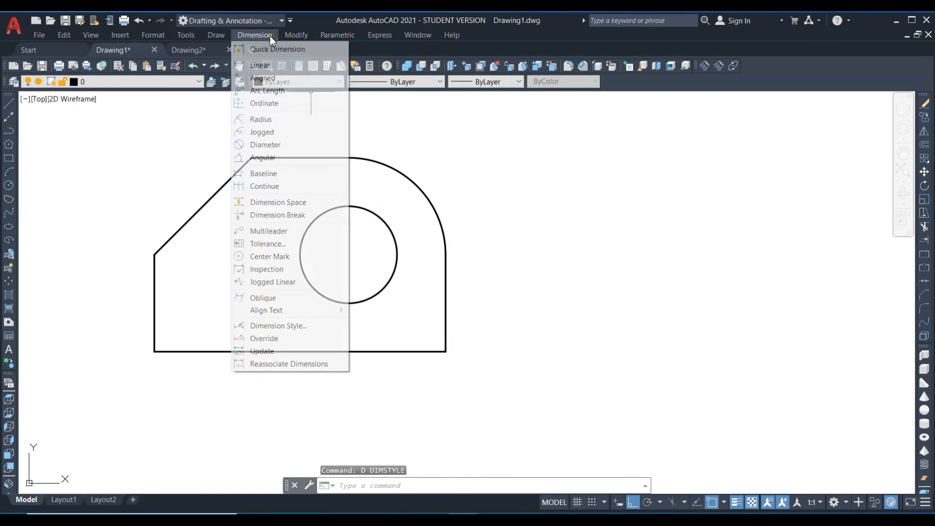
{"action": "left_click", "coordinate": [264, 63]}
{"action": "key", "text": "Return"}
{"action": "left_click", "coordinate": [304, 156]}
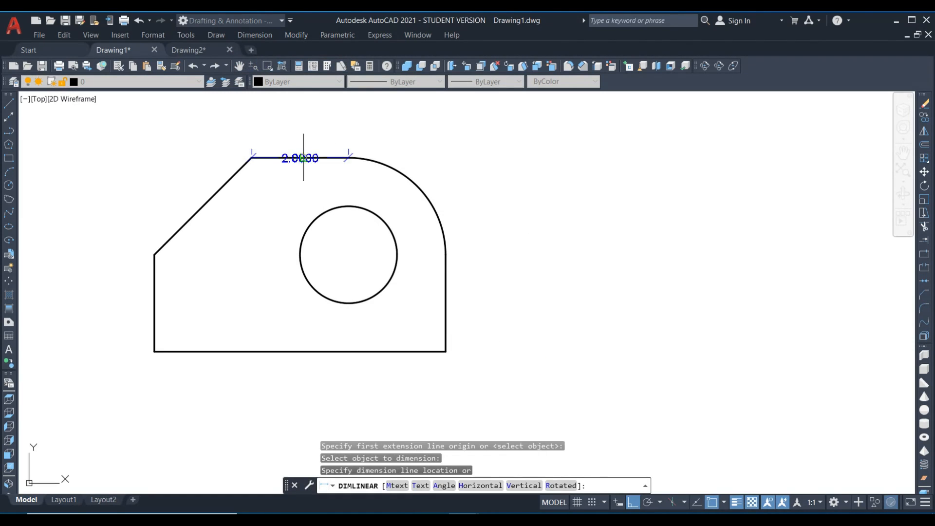
{"action": "left_click", "coordinate": [312, 133]}
Add an aligned dimension to the sloped upper-left edge, placed outside the outline.
{"action": "type", "text": "da"}
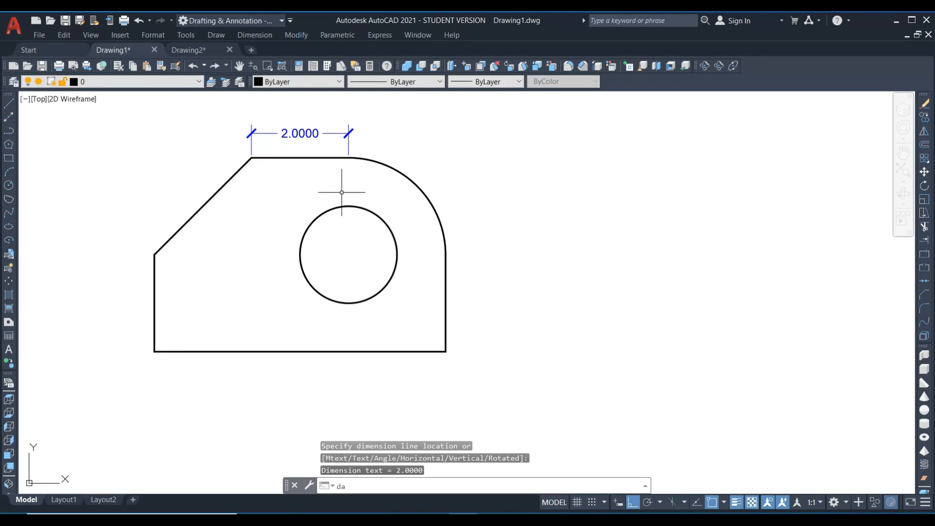
{"action": "type", "text": "l"}
{"action": "key", "text": "Return"}
{"action": "key", "text": "Return"}
{"action": "left_click", "coordinate": [206, 202]}
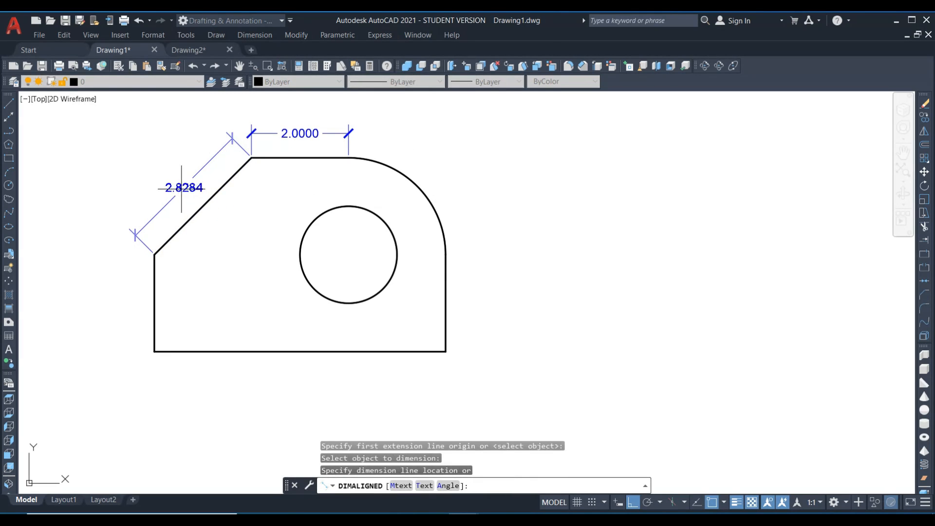
{"action": "left_click", "coordinate": [197, 194]}
{"action": "type", "text": "dal"}
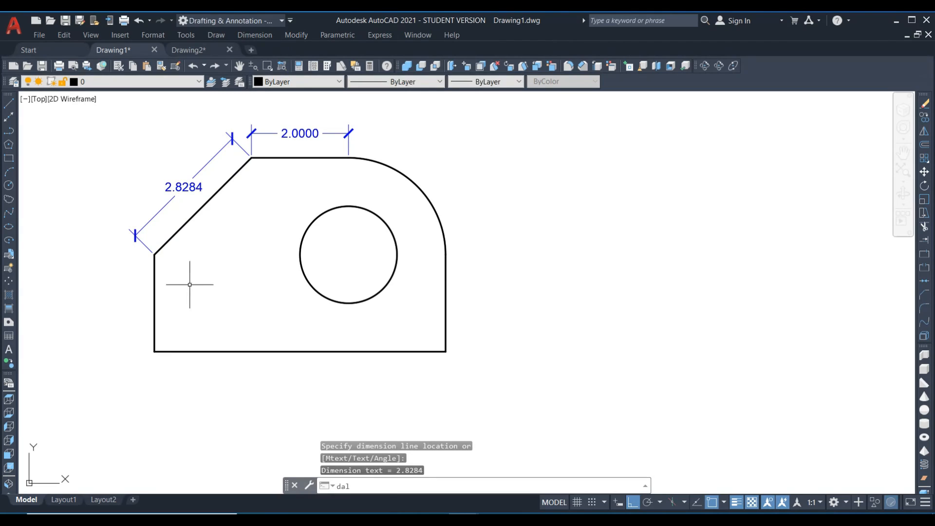
Add an aligned dimension to the outline's left vertical edge, placed to its left.
{"action": "key", "text": "Return"}
{"action": "key", "text": "Return"}
{"action": "left_click", "coordinate": [155, 306]}
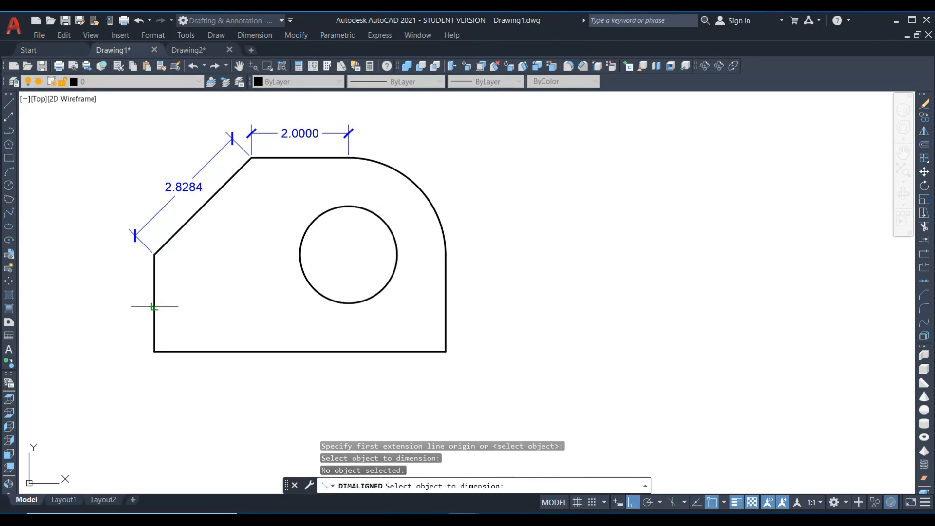
{"action": "left_click", "coordinate": [154, 307]}
{"action": "left_click", "coordinate": [124, 304]}
Add a linear dimension to the outline's bottom edge, placed just below it.
{"action": "type", "text": "dli"}
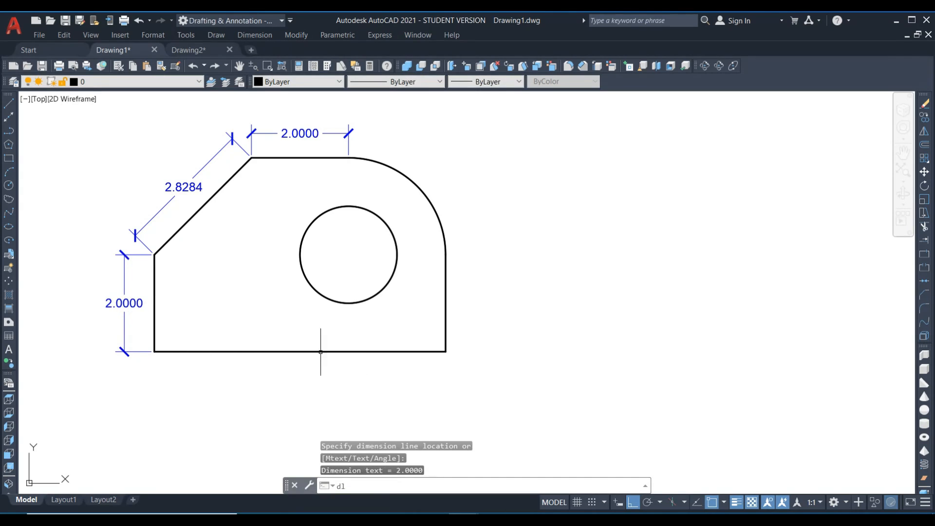
{"action": "key", "text": "Return"}
{"action": "key", "text": "Return"}
{"action": "left_click", "coordinate": [259, 350]}
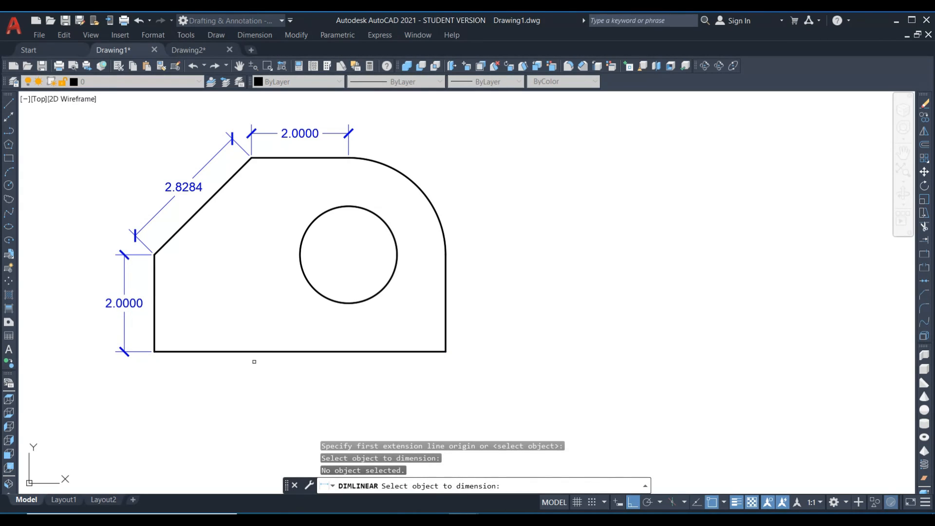
{"action": "left_click", "coordinate": [252, 351]}
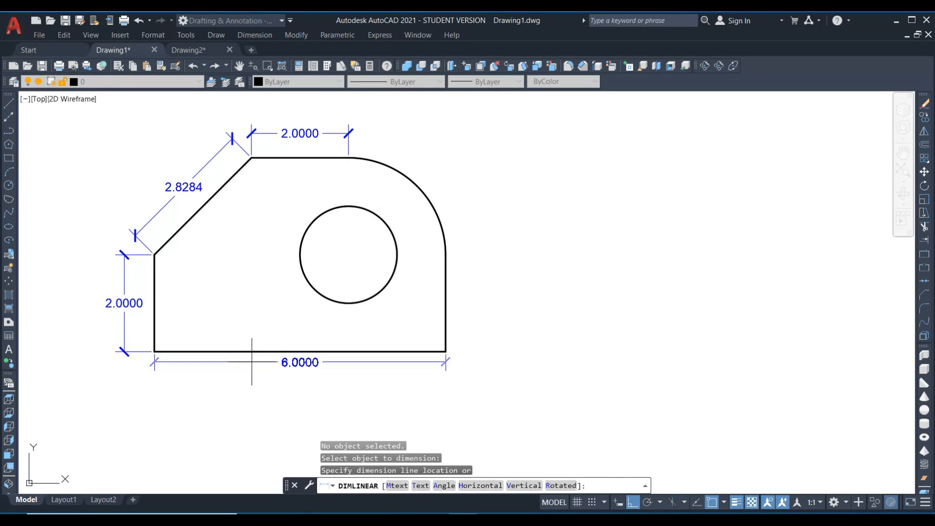
{"action": "left_click", "coordinate": [293, 364]}
Add a radius dimension to the inner circle, with its text outside the outline on the right.
{"action": "type", "text": "dra"}
{"action": "key", "text": "Return"}
{"action": "left_click", "coordinate": [388, 228]}
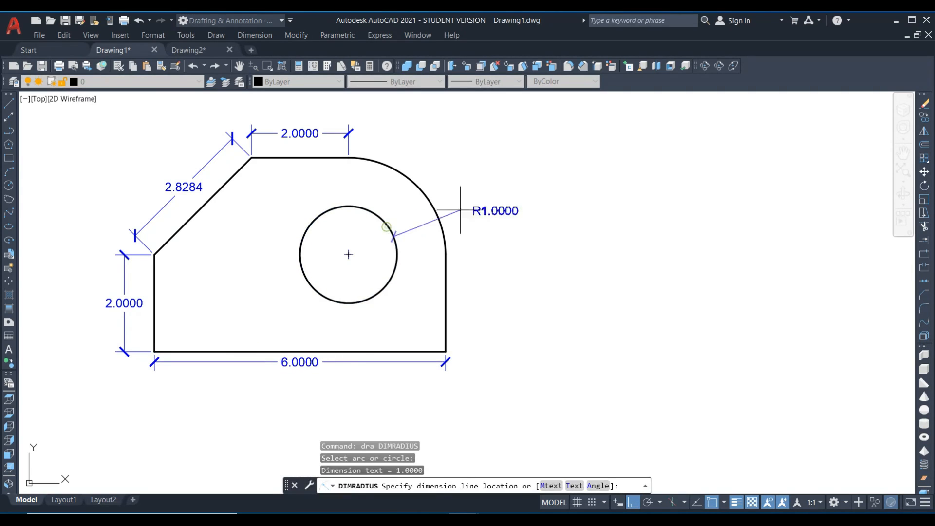
{"action": "left_click", "coordinate": [490, 207]}
Add an arc length dimension to the rounded upper-right corner, placed outside the outline.
{"action": "type", "text": "dar"}
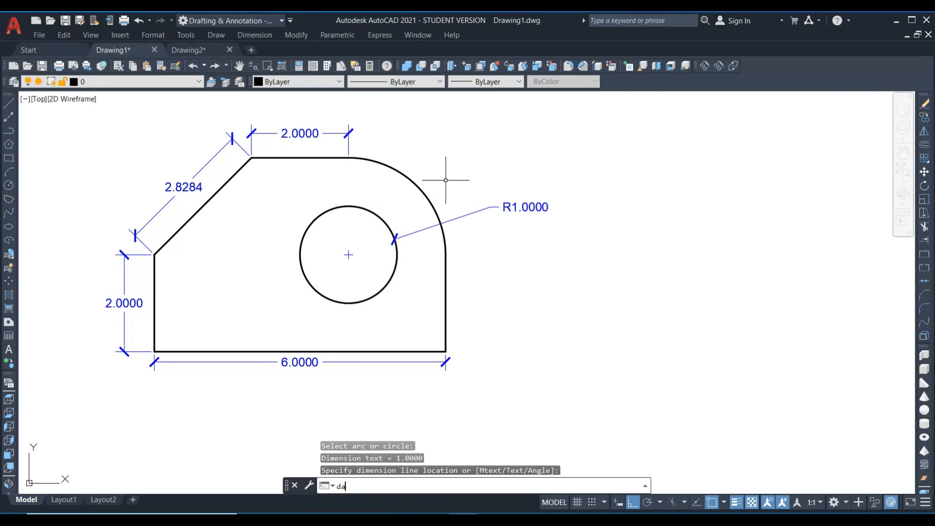
{"action": "key", "text": "Return"}
{"action": "left_click", "coordinate": [420, 173]}
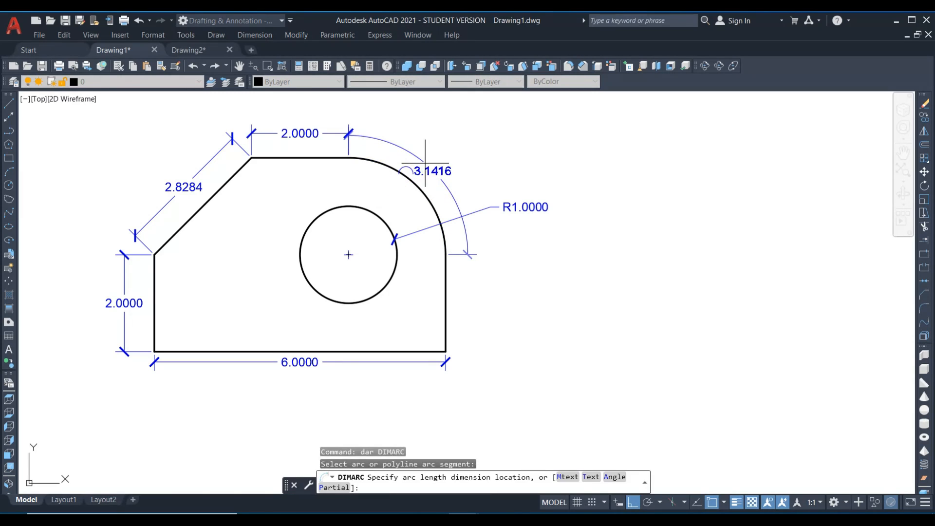
{"action": "left_click", "coordinate": [470, 250]}
Add a linear dimension to the outline's right vertical edge, in line with the arc length dimension's end.
{"action": "type", "text": "dli"}
{"action": "key", "text": "Return"}
{"action": "key", "text": "Return"}
{"action": "left_click", "coordinate": [444, 289]}
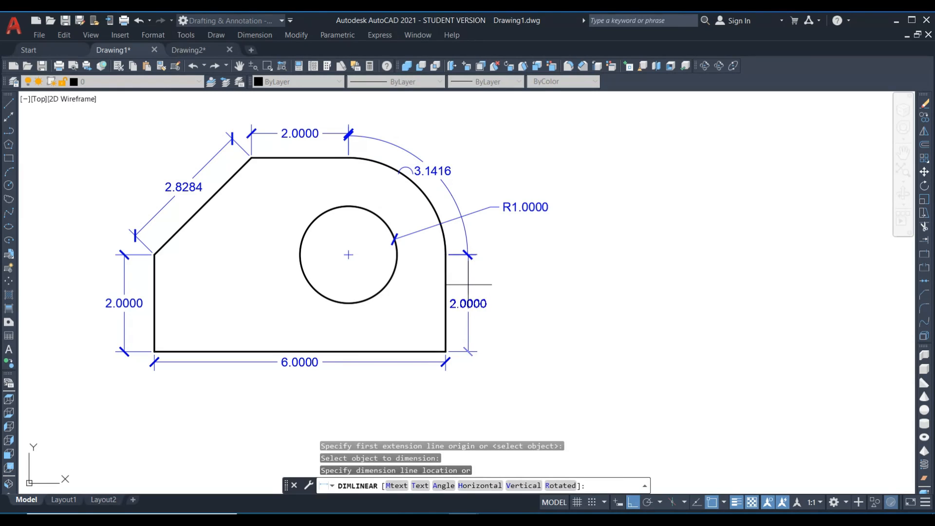
{"action": "left_click", "coordinate": [468, 287]}
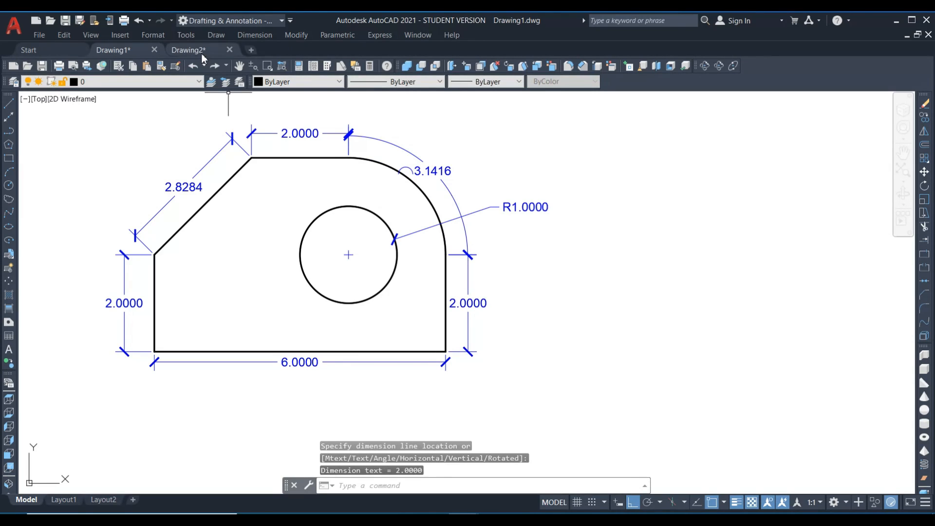
Close Drawing2 without saving its changes and create a new blank drawing from the offered template.
{"action": "left_click", "coordinate": [228, 50]}
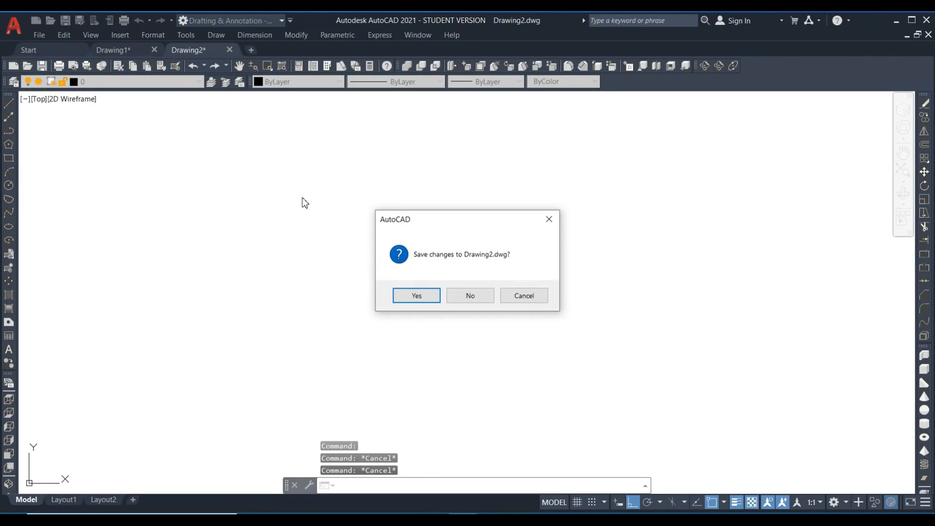
{"action": "left_click", "coordinate": [471, 300]}
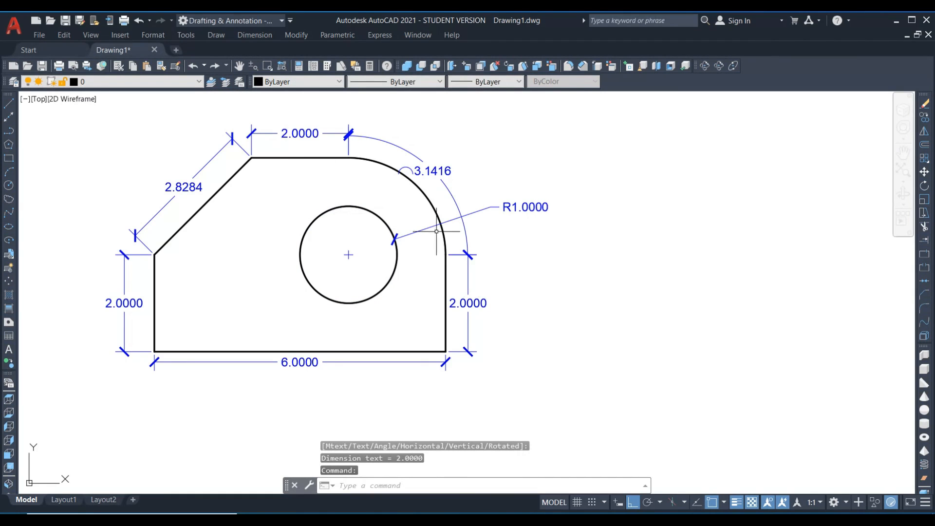
{"action": "key", "text": "ctrl+n"}
{"action": "left_click", "coordinate": [673, 426]}
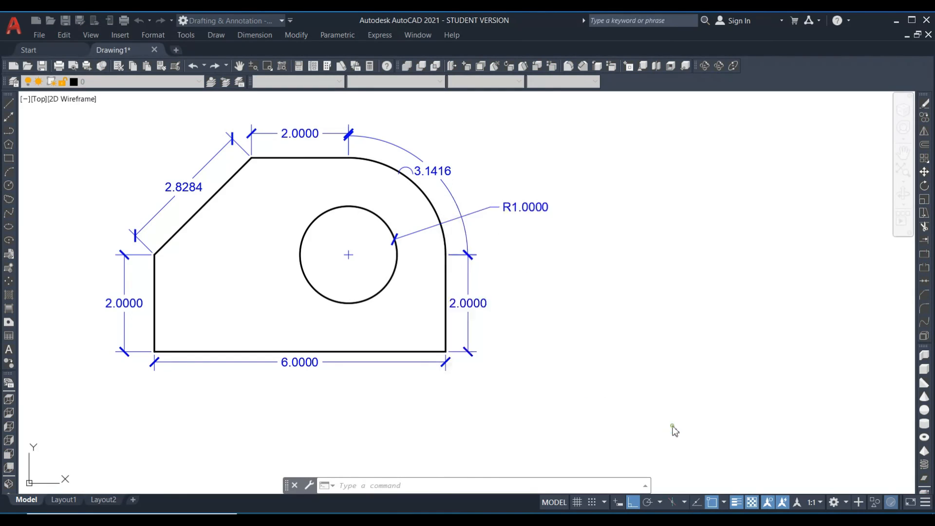
Examine which dimension styles are available in the new drawing.
{"action": "type", "text": "d"}
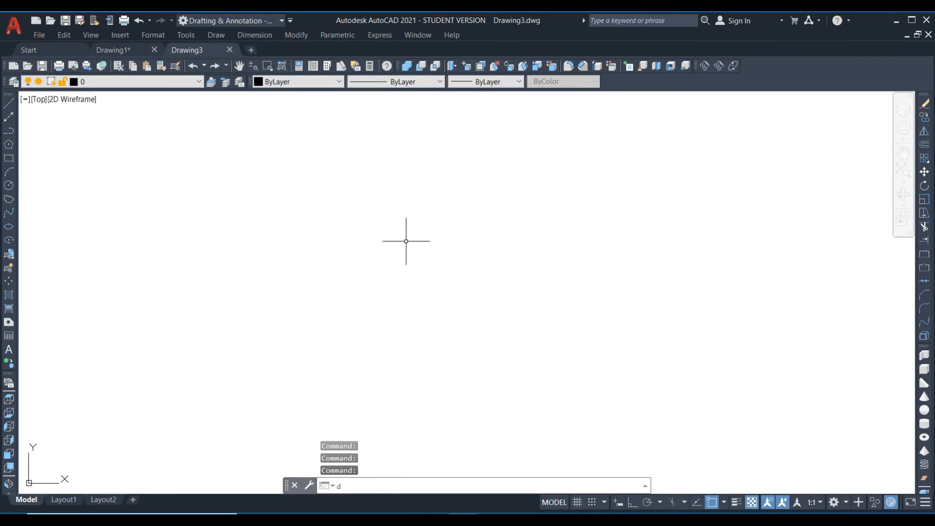
{"action": "key", "text": "Return"}
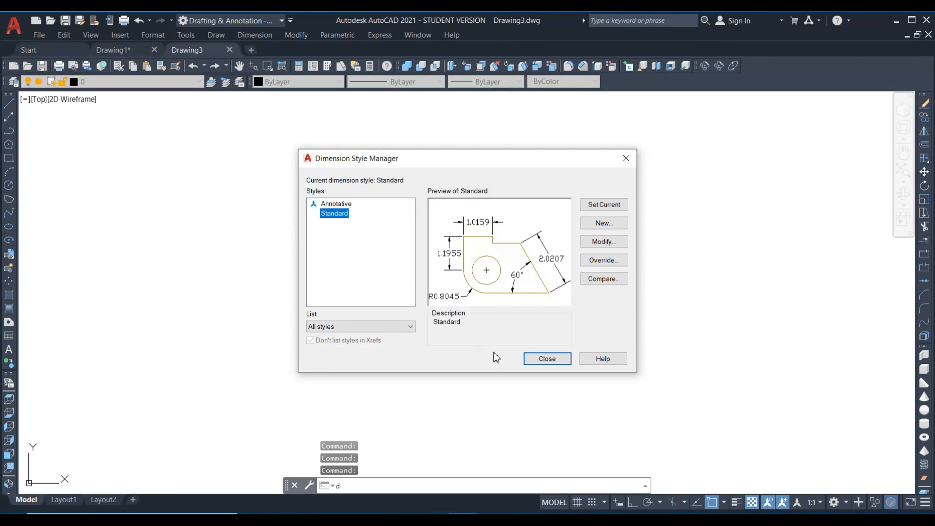
{"action": "left_click", "coordinate": [547, 359]}
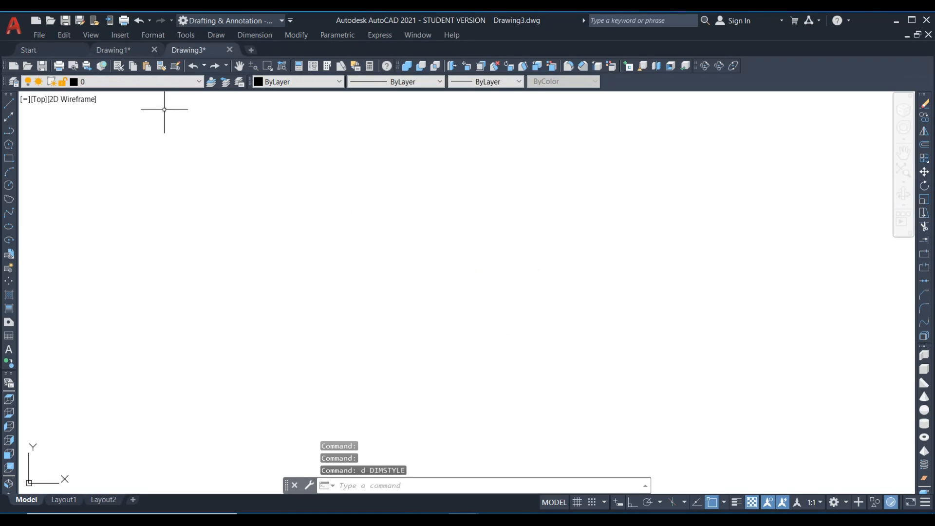
Return to Drawing1 and examine its list of dimension styles.
{"action": "left_click", "coordinate": [117, 50]}
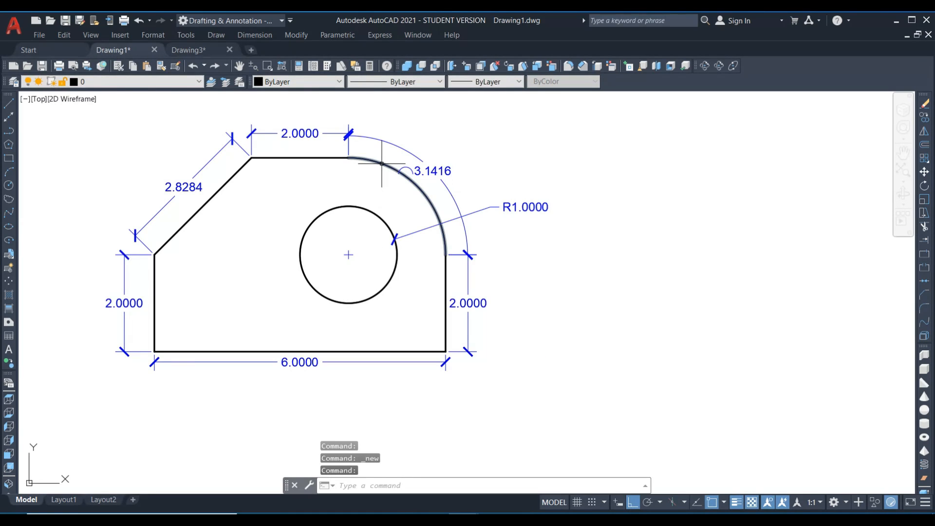
{"action": "type", "text": "d"}
{"action": "key", "text": "Return"}
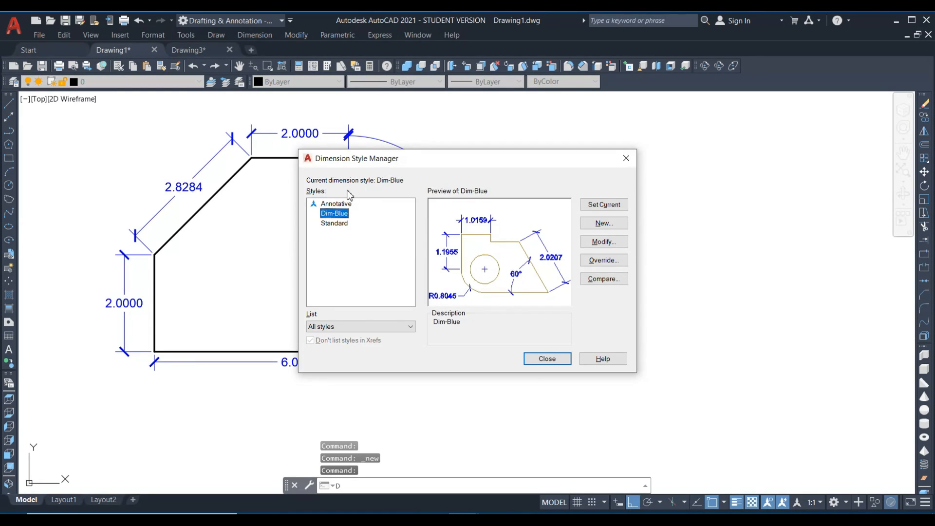
{"action": "left_click", "coordinate": [543, 361]}
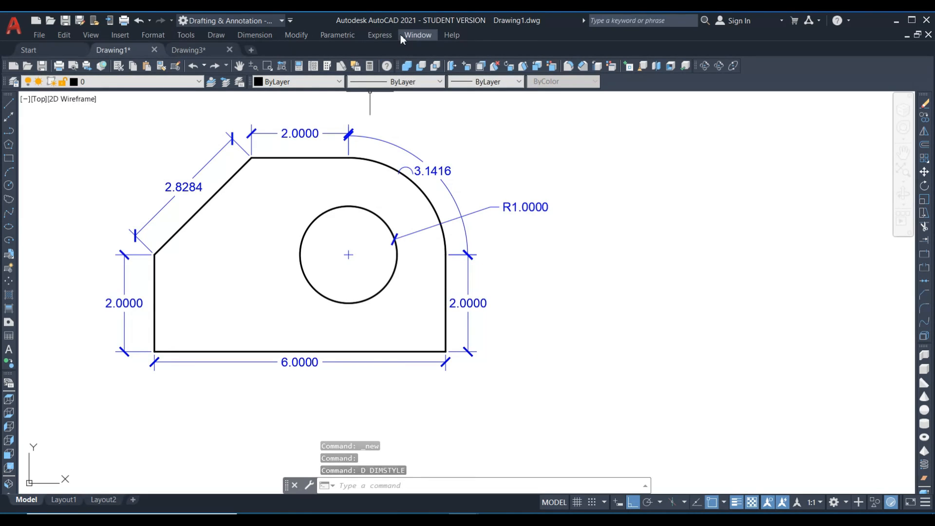
Start the dimension style export (DIMEX) in Drawing1 and choose the Dim-Blue style for export.
{"action": "left_click", "coordinate": [382, 36]}
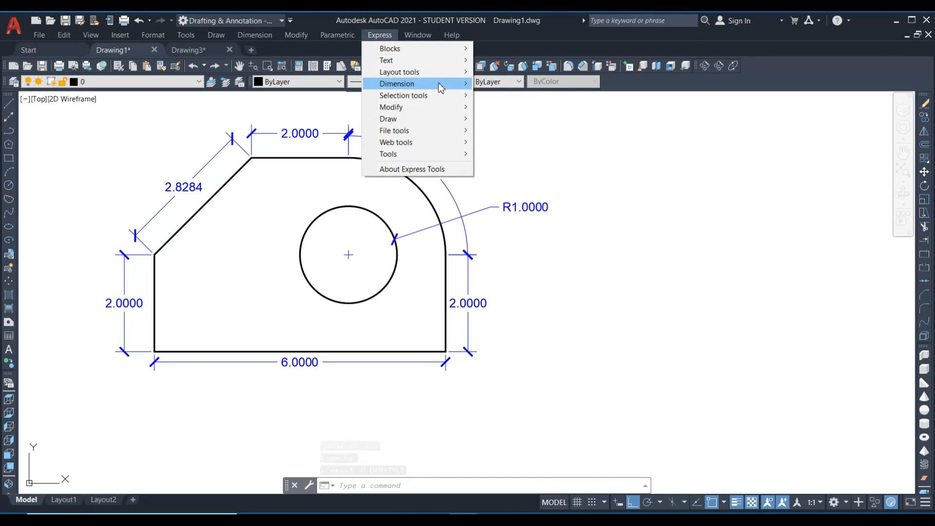
{"action": "mouse_move", "coordinate": [442, 88]}
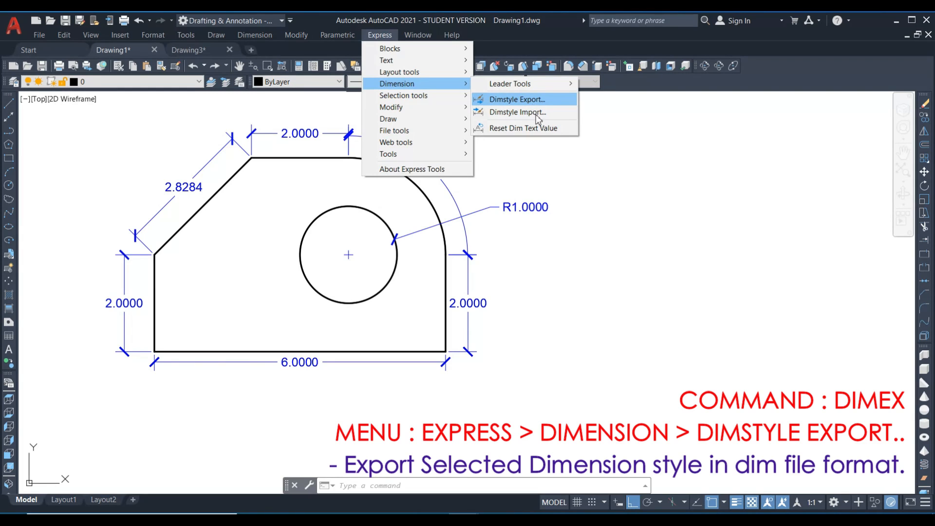
{"action": "left_click", "coordinate": [466, 484]}
{"action": "type", "text": "dimex"}
{"action": "key", "text": "Return"}
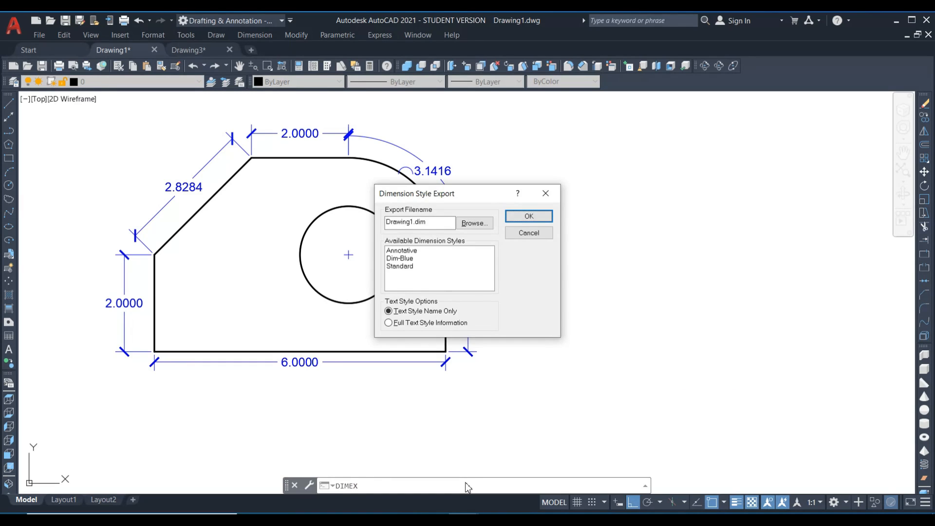
{"action": "left_click_drag", "start_coordinate": [481, 188], "coordinate": [611, 79]}
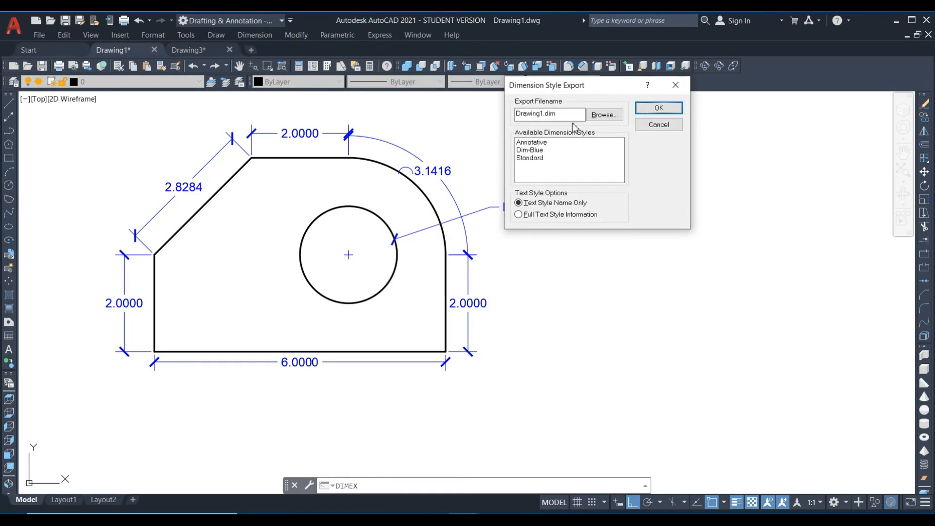
{"action": "left_click", "coordinate": [530, 151]}
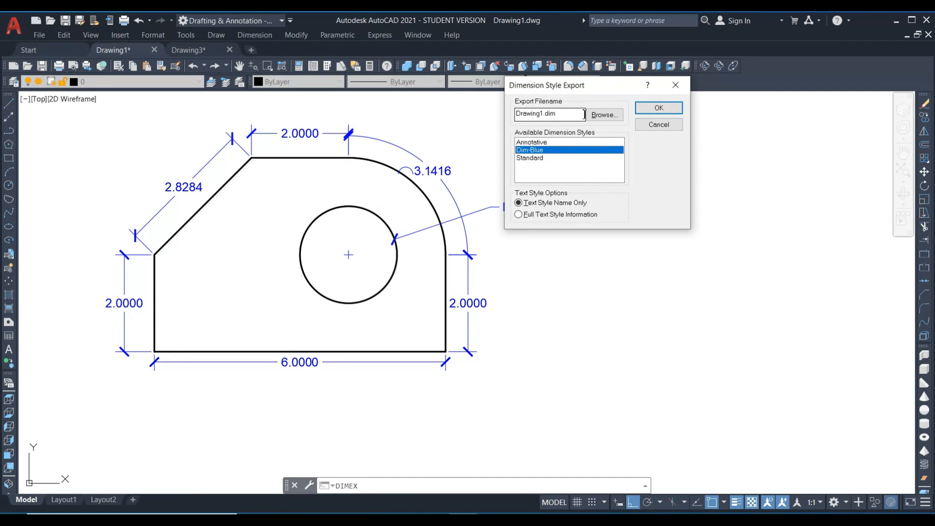
Export the chosen style to a new desktop file named D11, keeping Text Style Name Only.
{"action": "left_click", "coordinate": [601, 112]}
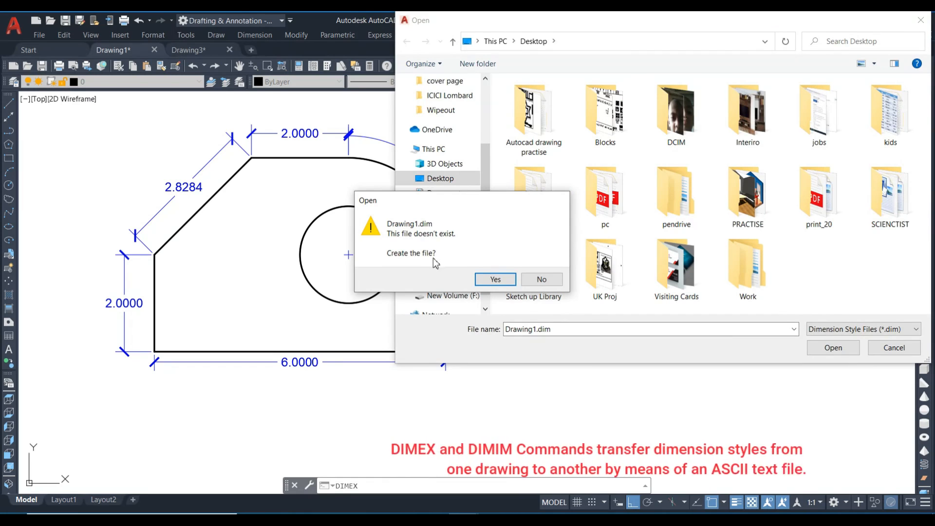
{"action": "left_click", "coordinate": [494, 278]}
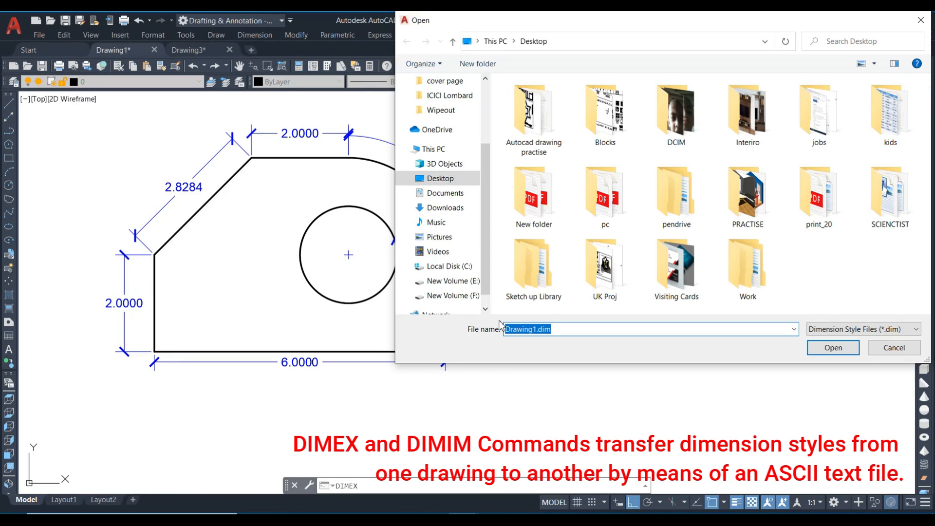
{"action": "type", "text": "11"}
{"action": "key", "text": "BackSpace"}
{"action": "key", "text": "BackSpace"}
{"action": "key", "text": "BackSpace"}
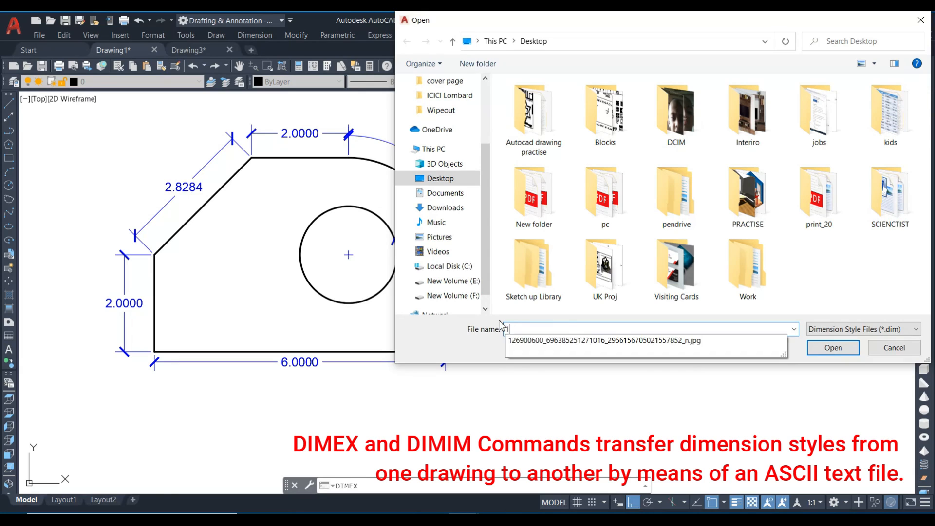
{"action": "type", "text": "D11"}
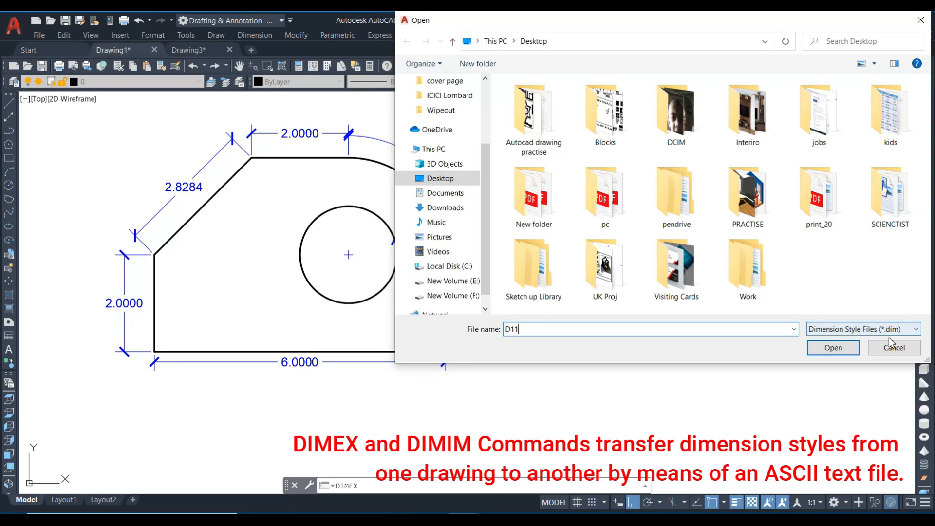
{"action": "left_click", "coordinate": [834, 348]}
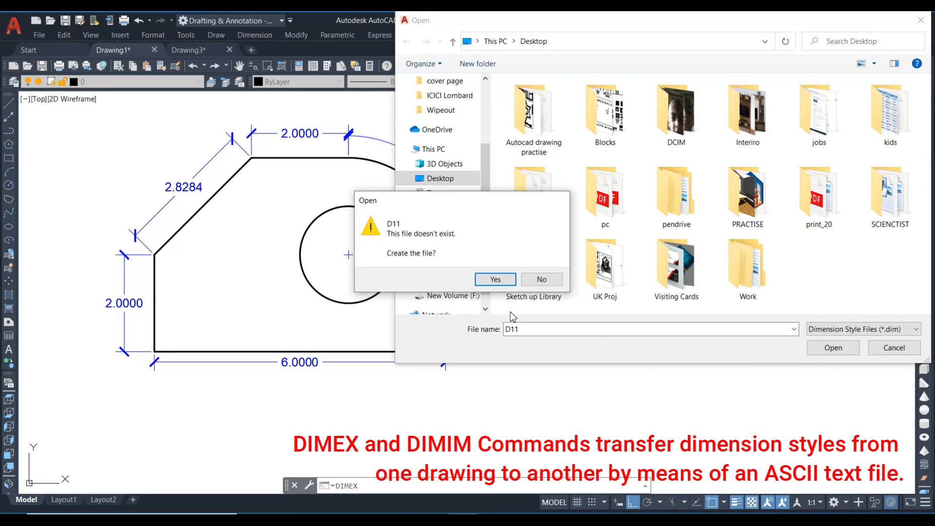
{"action": "left_click", "coordinate": [502, 282]}
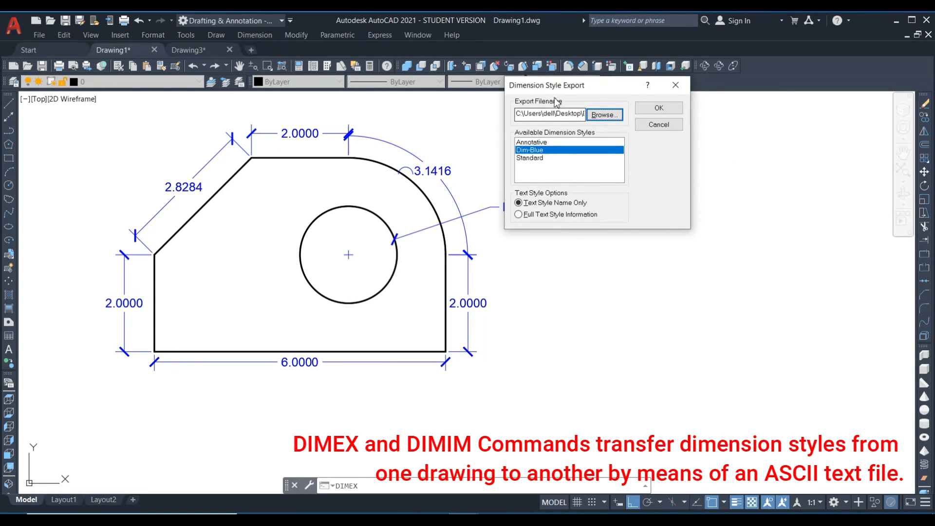
{"action": "left_click_drag", "start_coordinate": [559, 88], "coordinate": [559, 76]}
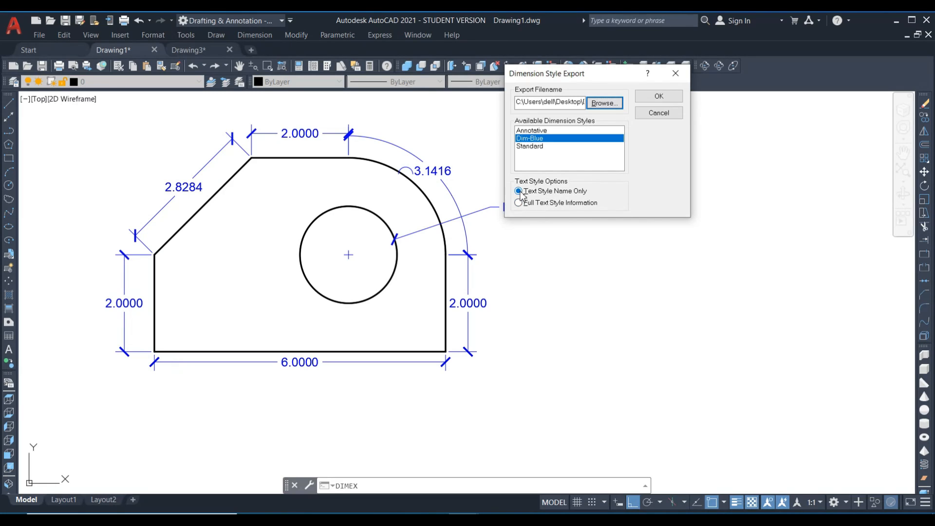
{"action": "left_click", "coordinate": [664, 99]}
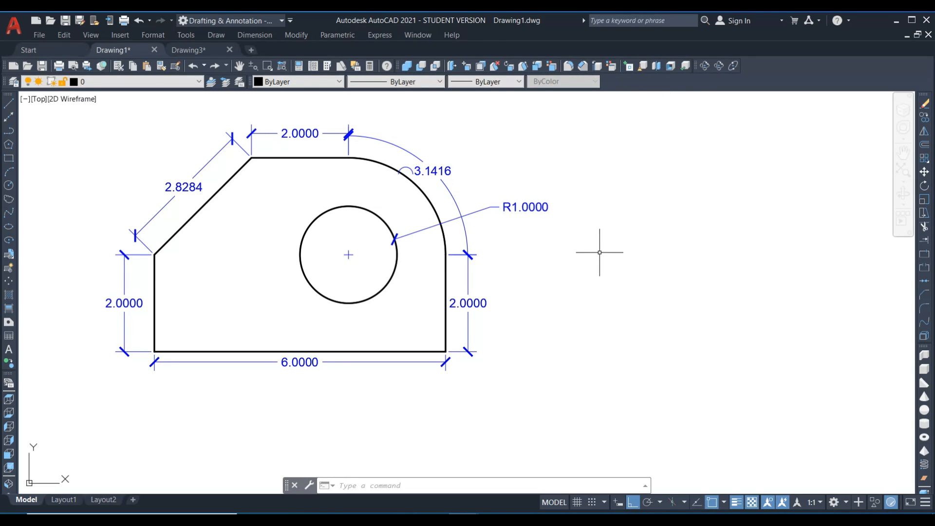
Export Dim-Blue again to a new desktop file named D12, with Full Text Style Information.
{"action": "key", "text": "Return"}
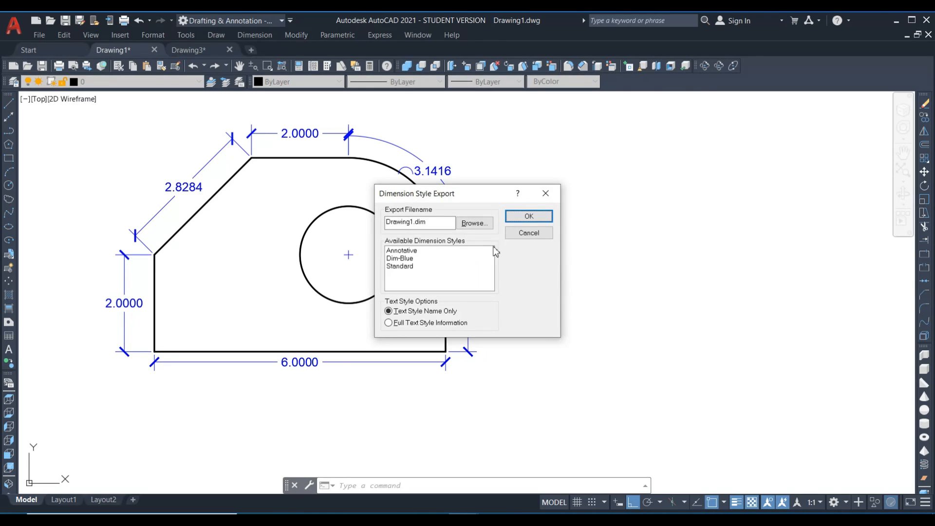
{"action": "left_click_drag", "start_coordinate": [489, 200], "coordinate": [635, 125]}
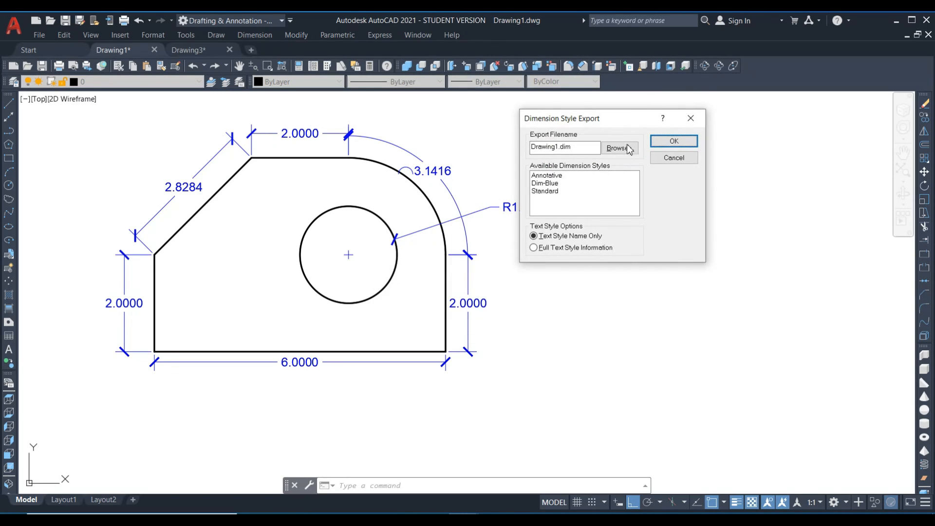
{"action": "left_click", "coordinate": [546, 183]}
{"action": "left_click", "coordinate": [619, 148]}
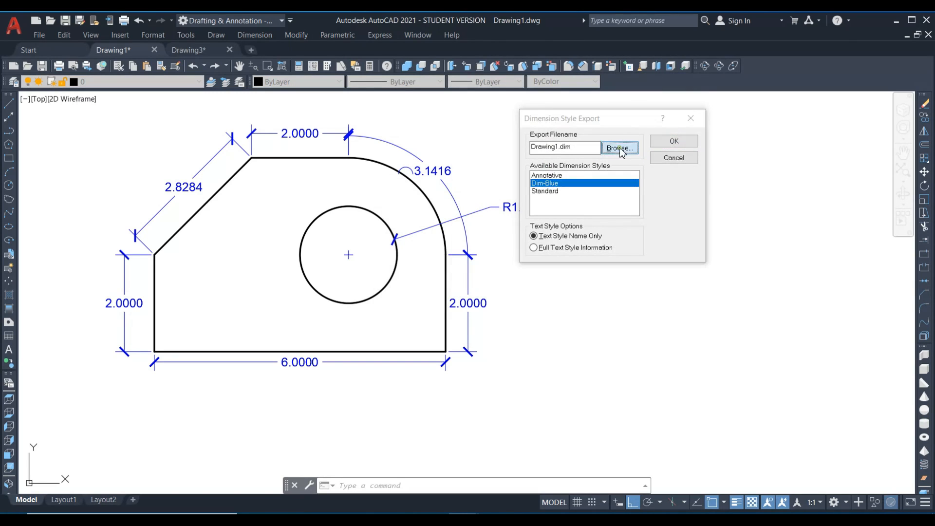
{"action": "left_click", "coordinate": [496, 278]}
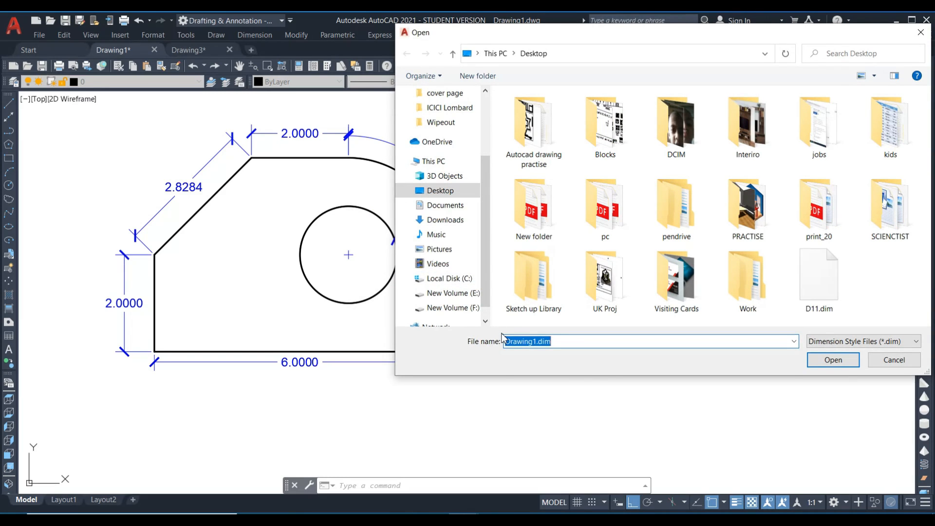
{"action": "type", "text": "D12"}
{"action": "left_click", "coordinate": [832, 360]}
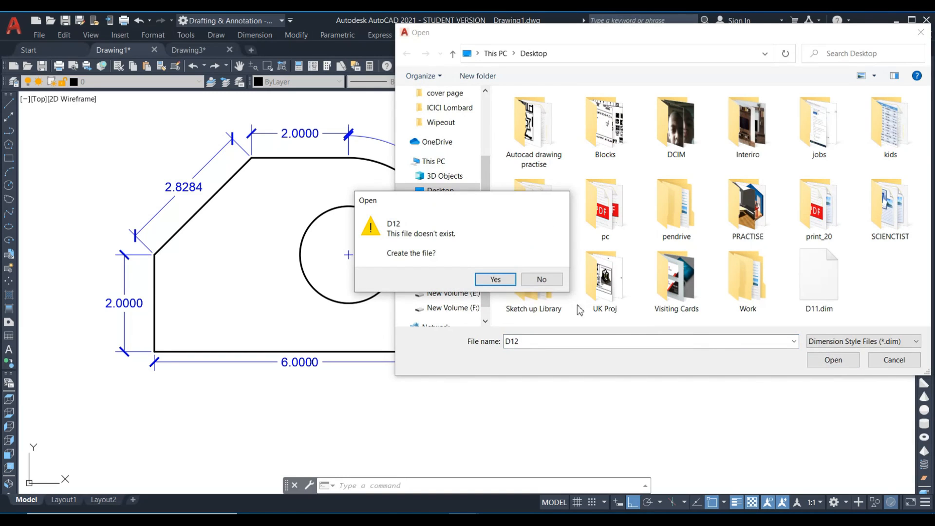
{"action": "left_click", "coordinate": [497, 279]}
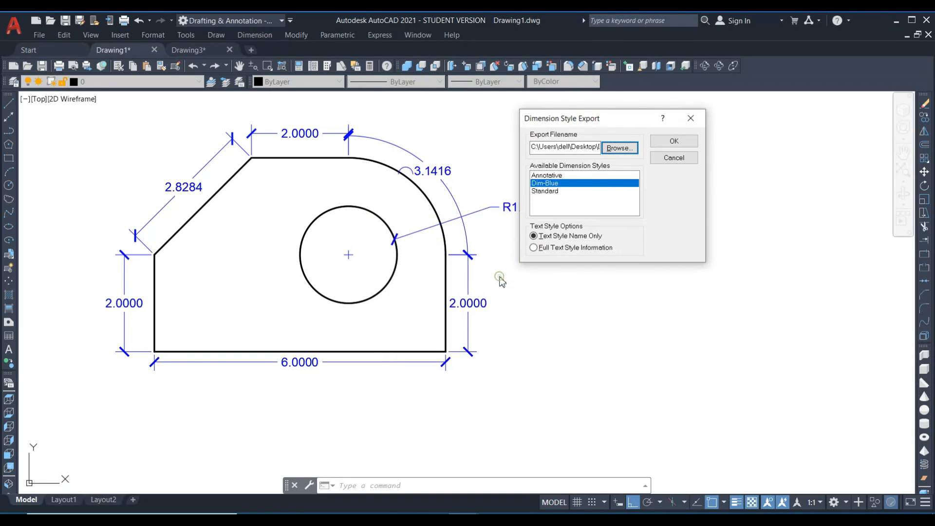
{"action": "left_click", "coordinate": [535, 248]}
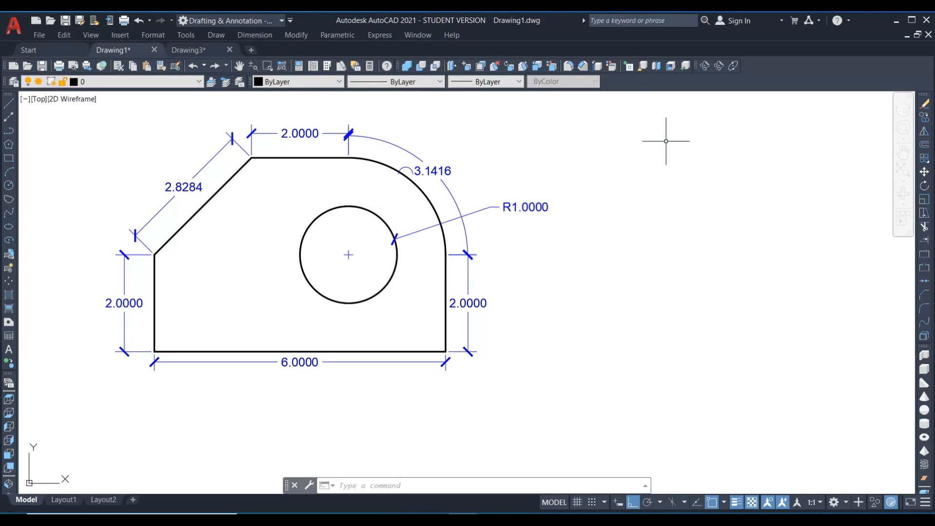
Switch to the Windows desktop and open D11.dim in Notepad without making it the default app for .dim files.
{"action": "left_click", "coordinate": [897, 20]}
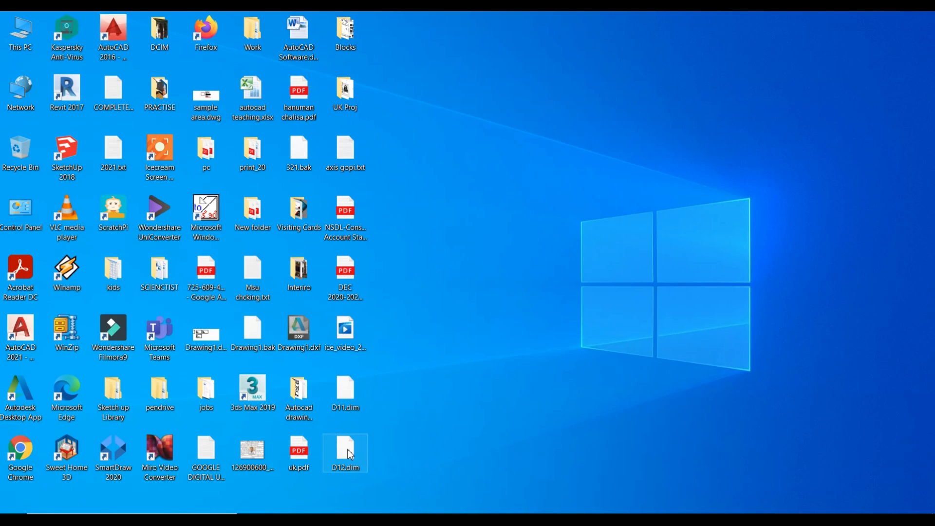
{"action": "left_click", "coordinate": [348, 395]}
{"action": "right_click", "coordinate": [348, 396]}
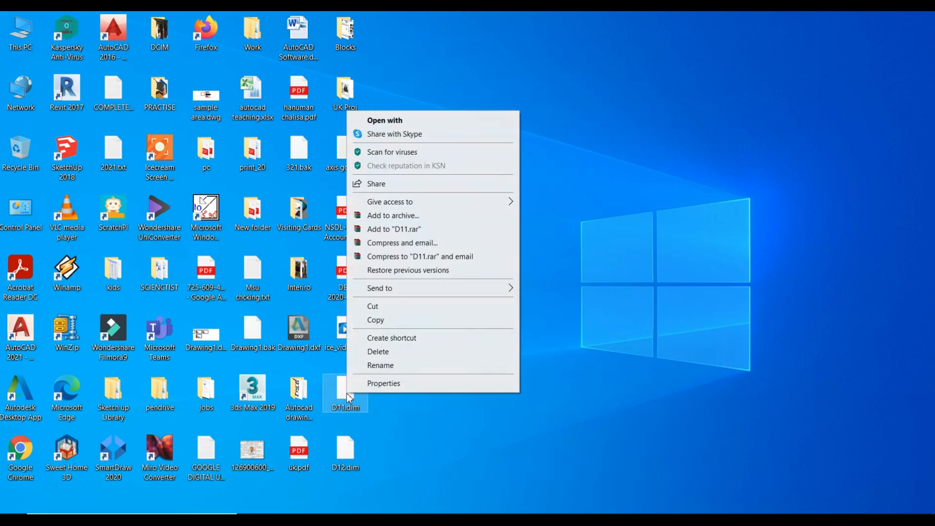
{"action": "left_click", "coordinate": [412, 120]}
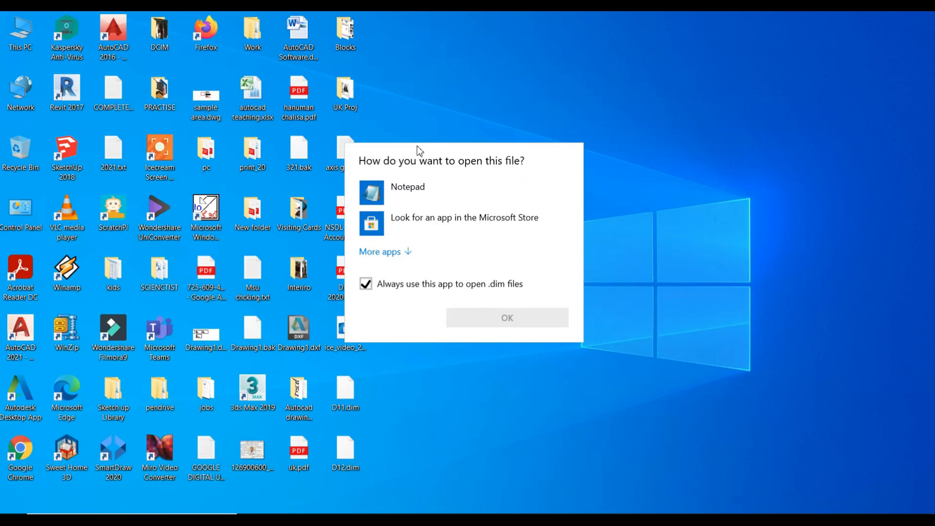
{"action": "left_click", "coordinate": [388, 282]}
{"action": "left_click", "coordinate": [403, 200]}
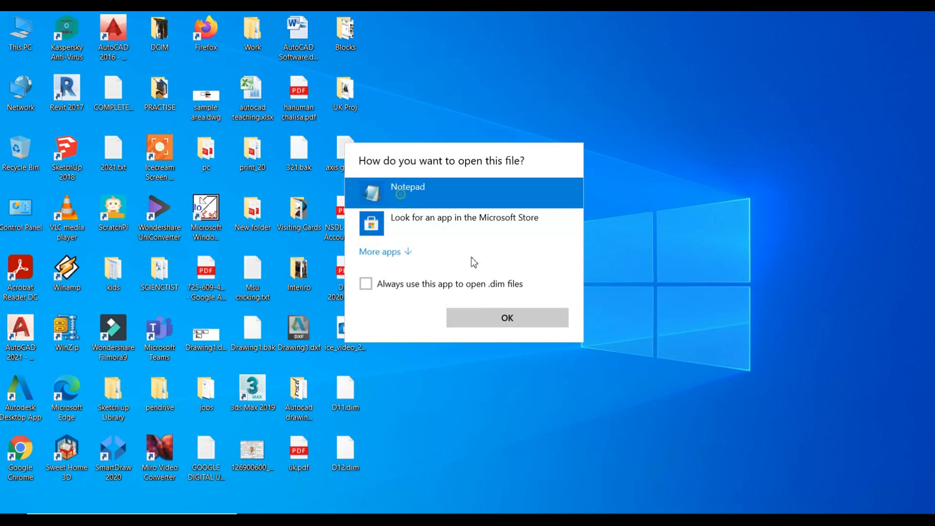
{"action": "left_click", "coordinate": [494, 319]}
{"action": "left_click_drag", "start_coordinate": [316, 29], "coordinate": [248, 27]}
Open D12.dim in Notepad without making it the default app, and place its window beside D11.dim.
{"action": "left_click", "coordinate": [346, 456]}
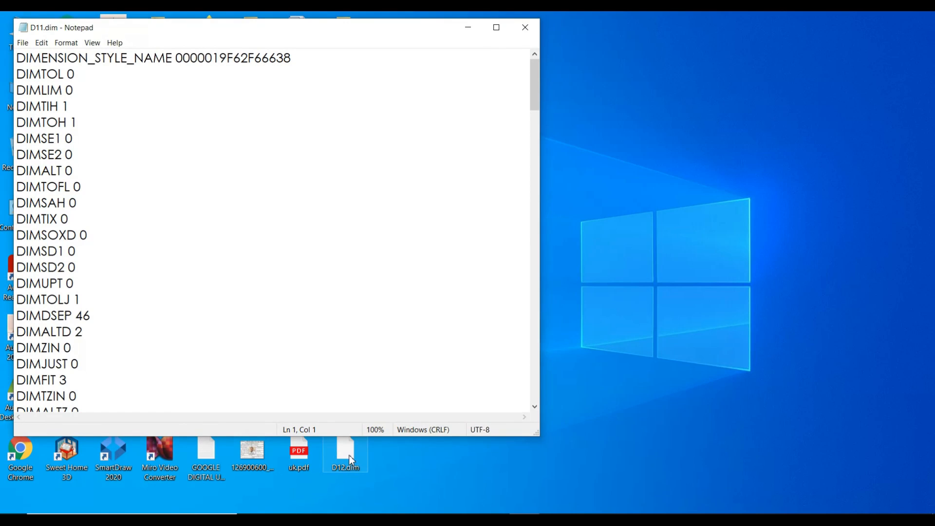
{"action": "right_click", "coordinate": [349, 455]}
{"action": "left_click", "coordinate": [411, 182]}
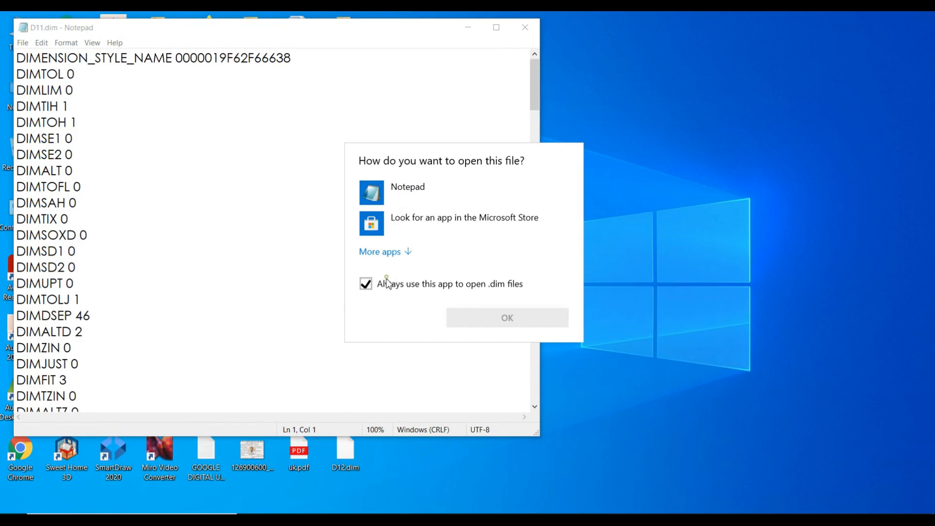
{"action": "left_click", "coordinate": [399, 191]}
{"action": "left_click", "coordinate": [379, 291]}
{"action": "left_click", "coordinate": [476, 324]}
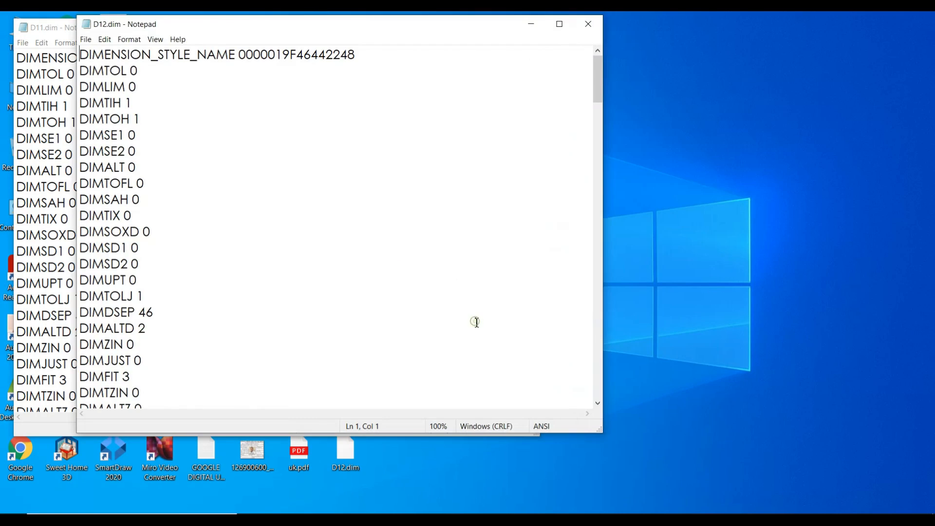
{"action": "left_click_drag", "start_coordinate": [319, 30], "coordinate": [653, 45]}
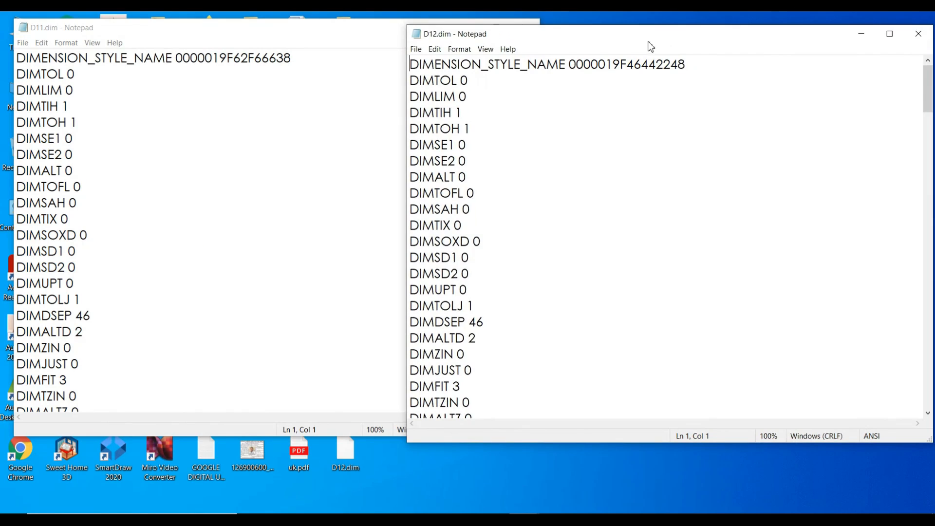
Examine the contents of D11.dim from start to end and check the line number of its END_OF_STYLE line.
{"action": "left_click", "coordinate": [234, 150]}
{"action": "scroll", "coordinate": [234, 150], "scroll_direction": "down", "scroll_amount": 20}
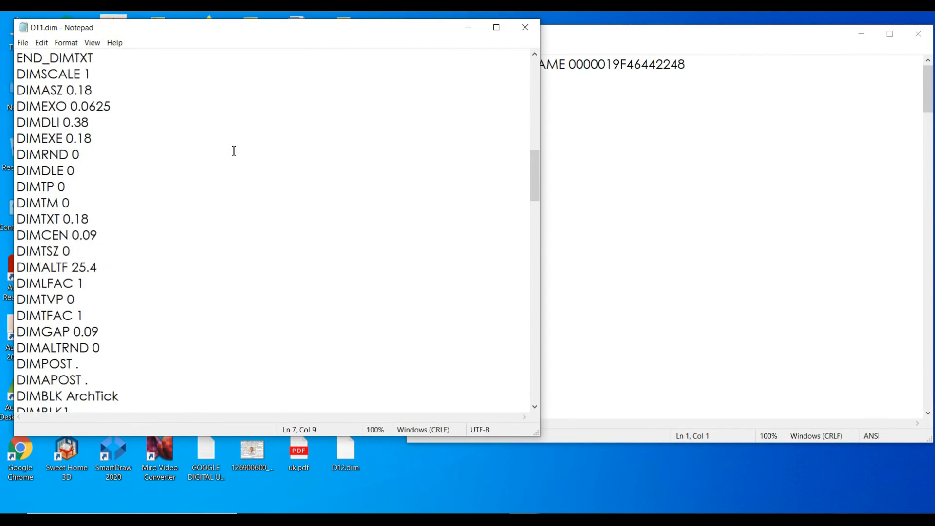
{"action": "scroll", "coordinate": [234, 150], "scroll_direction": "down", "scroll_amount": 15}
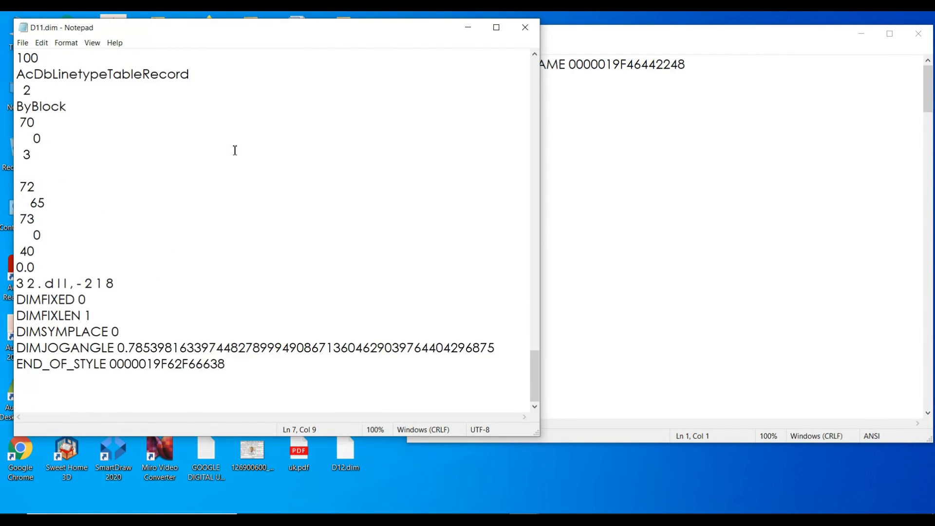
{"action": "left_click_drag", "start_coordinate": [534, 374], "coordinate": [542, 78]}
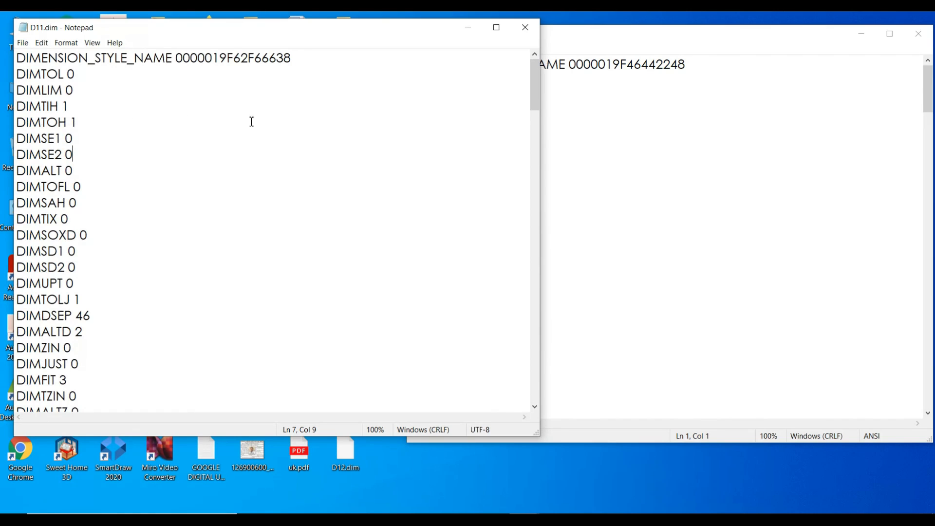
{"action": "left_click_drag", "start_coordinate": [534, 94], "coordinate": [536, 400]}
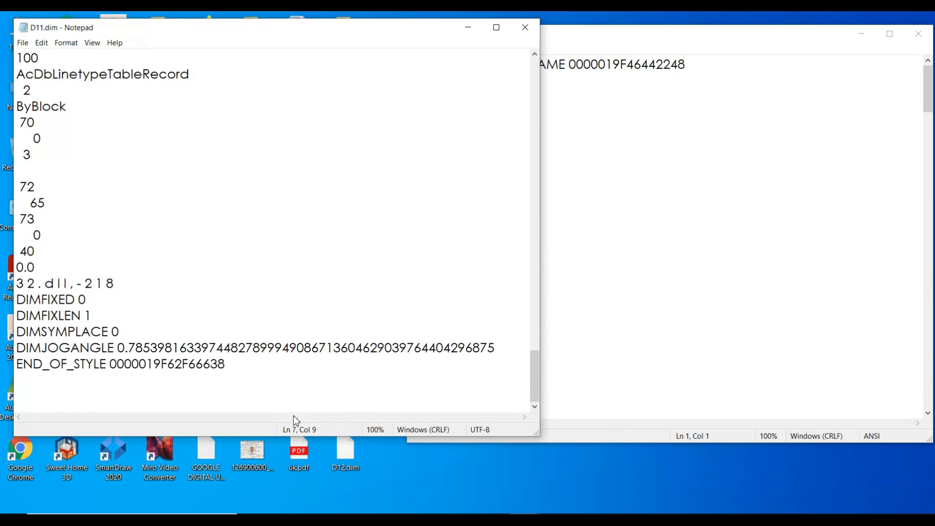
{"action": "left_click", "coordinate": [235, 368]}
Check the line number of D12.dim's END_OF_STYLE line and compare it with that of D11.dim.
{"action": "left_click", "coordinate": [614, 269]}
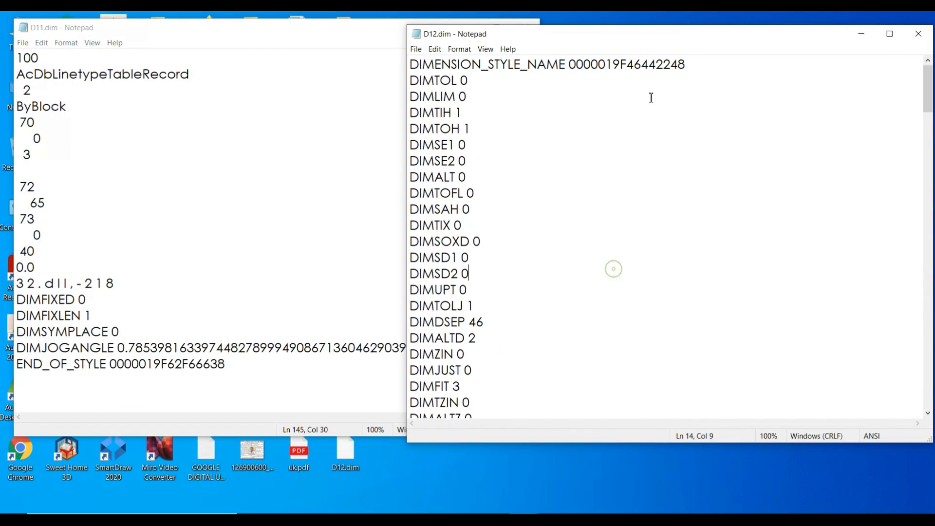
{"action": "left_click_drag", "start_coordinate": [929, 89], "coordinate": [910, 406]}
{"action": "left_click", "coordinate": [638, 374]}
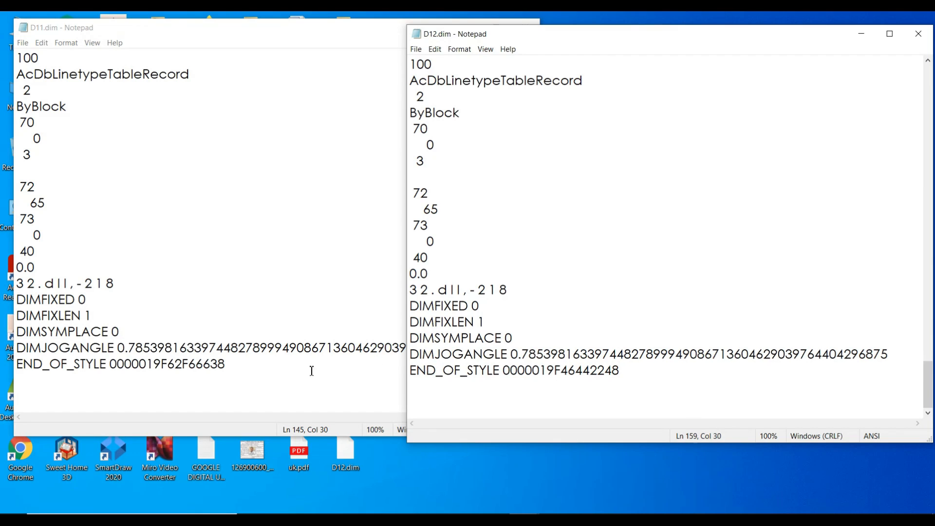
{"action": "left_click", "coordinate": [234, 366]}
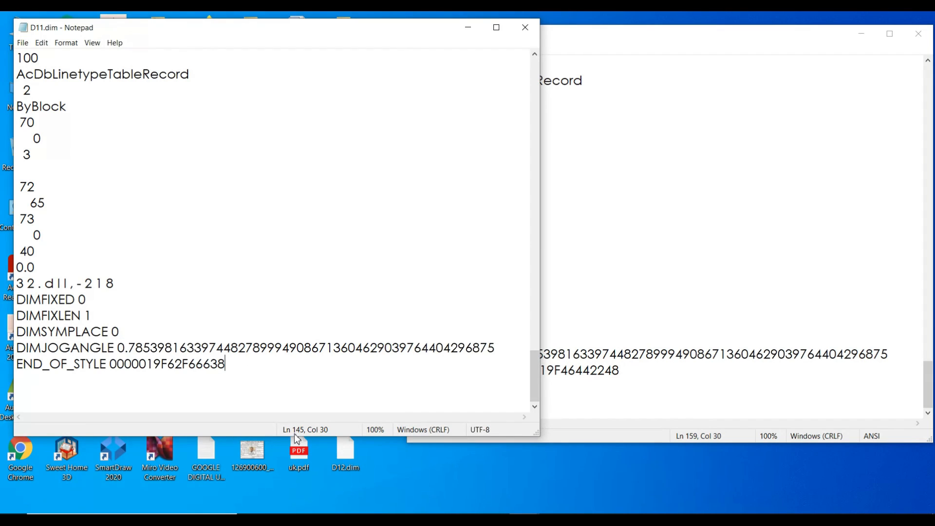
Compare the closing lines and line positions of D11.dim and D12.dim side by side in Notepad.
{"action": "left_click", "coordinate": [626, 377]}
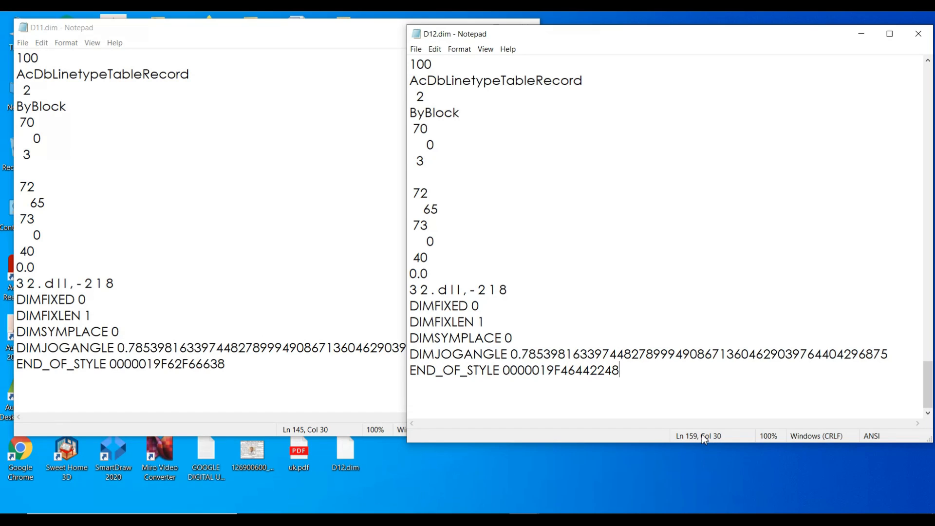
{"action": "left_click", "coordinate": [266, 266]}
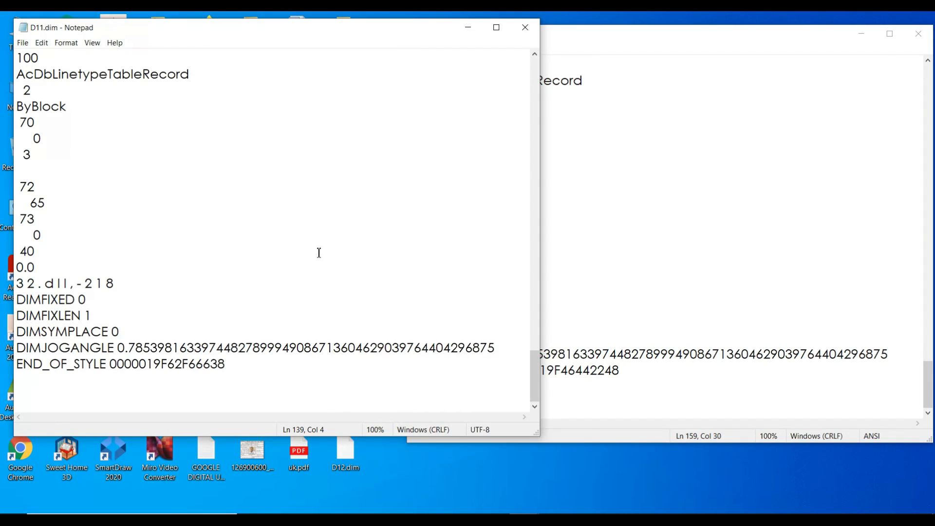
{"action": "left_click", "coordinate": [602, 261]}
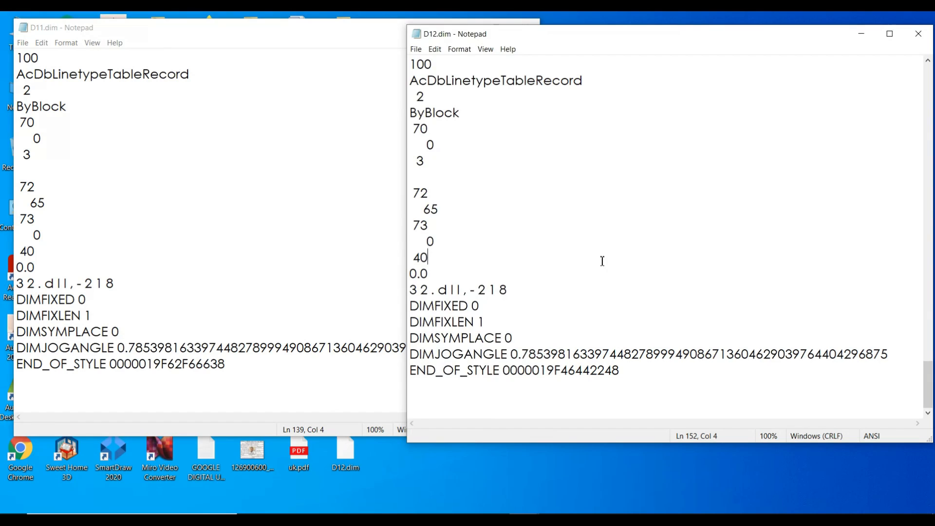
{"action": "left_click", "coordinate": [253, 232]}
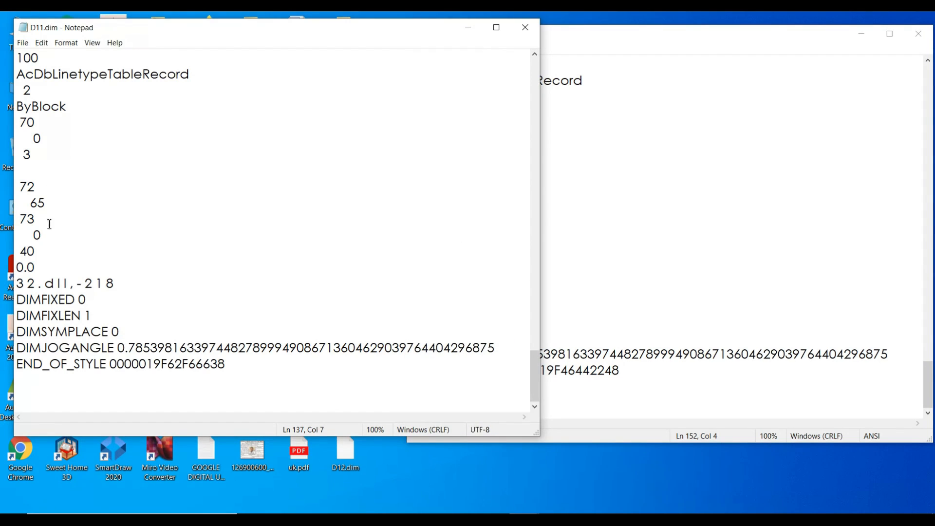
{"action": "left_click", "coordinate": [597, 312]}
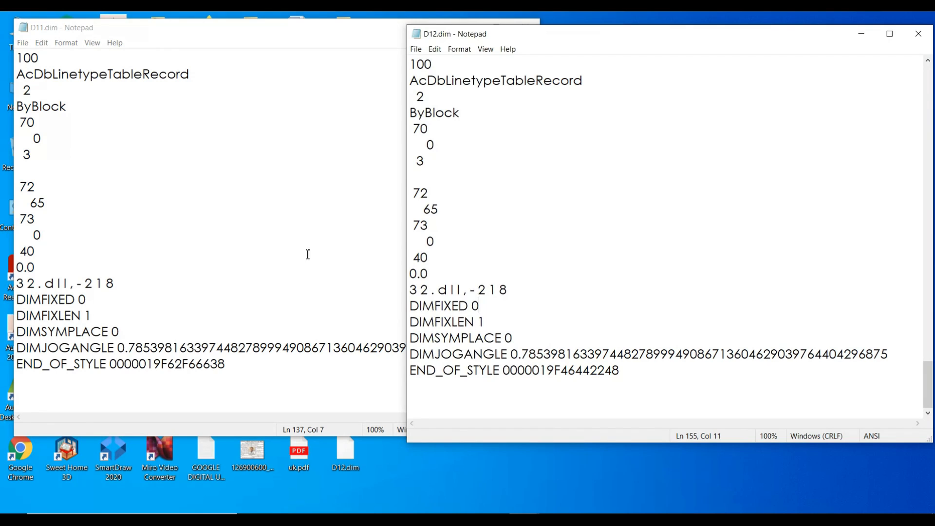
Compare the lines around the DIMEX2LT ByBlock entry in D11.dim and D12.dim, highlighting the character line and the 72-to-40 block above it.
{"action": "left_click", "coordinate": [166, 257]}
{"action": "scroll", "coordinate": [166, 257], "scroll_direction": "up", "scroll_amount": 5}
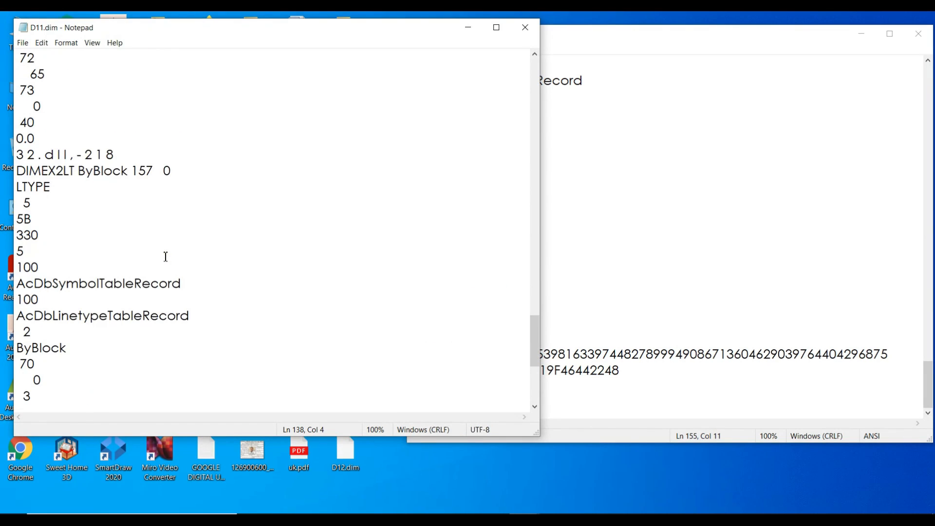
{"action": "left_click", "coordinate": [588, 249]}
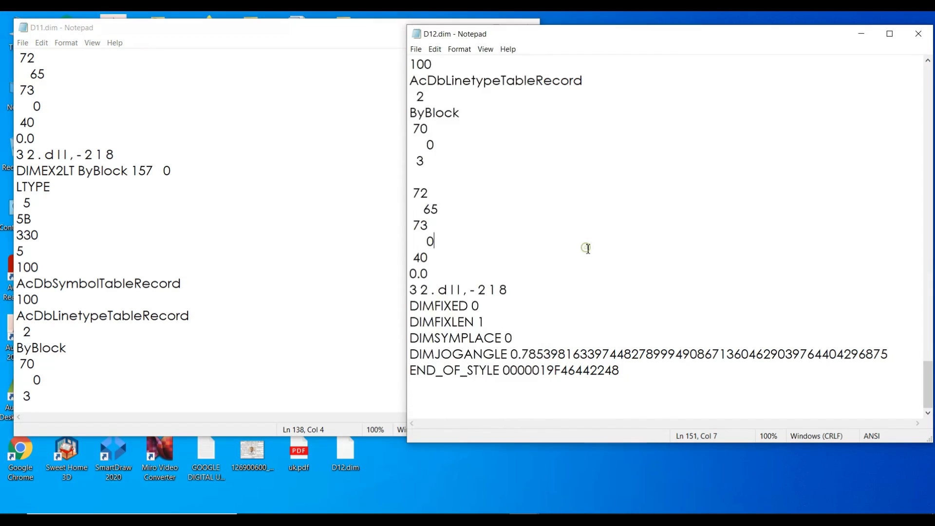
{"action": "scroll", "coordinate": [588, 249], "scroll_direction": "up", "scroll_amount": 6}
{"action": "left_click", "coordinate": [148, 235]}
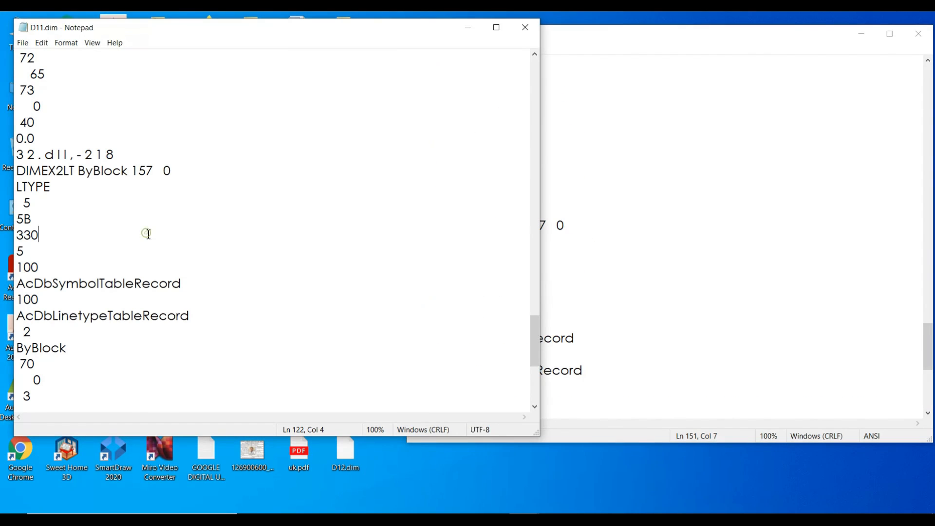
{"action": "scroll", "coordinate": [149, 234], "scroll_direction": "up", "scroll_amount": 3}
{"action": "left_click", "coordinate": [590, 273]}
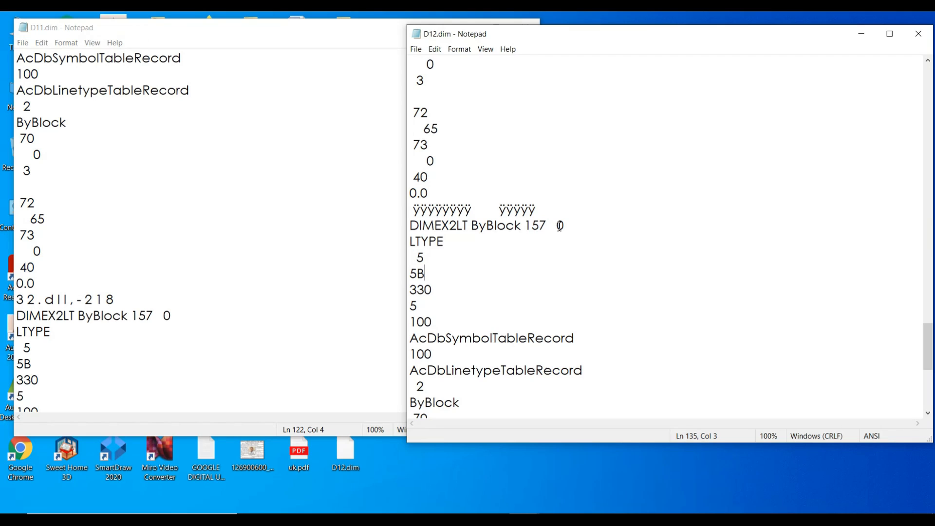
{"action": "left_click_drag", "start_coordinate": [570, 226], "coordinate": [416, 204]}
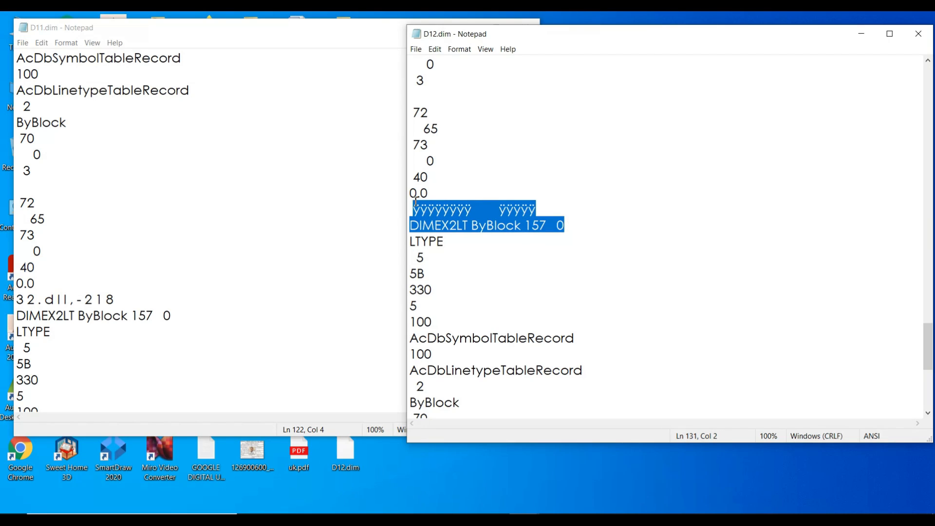
{"action": "left_click_drag", "start_coordinate": [570, 211], "coordinate": [408, 210]}
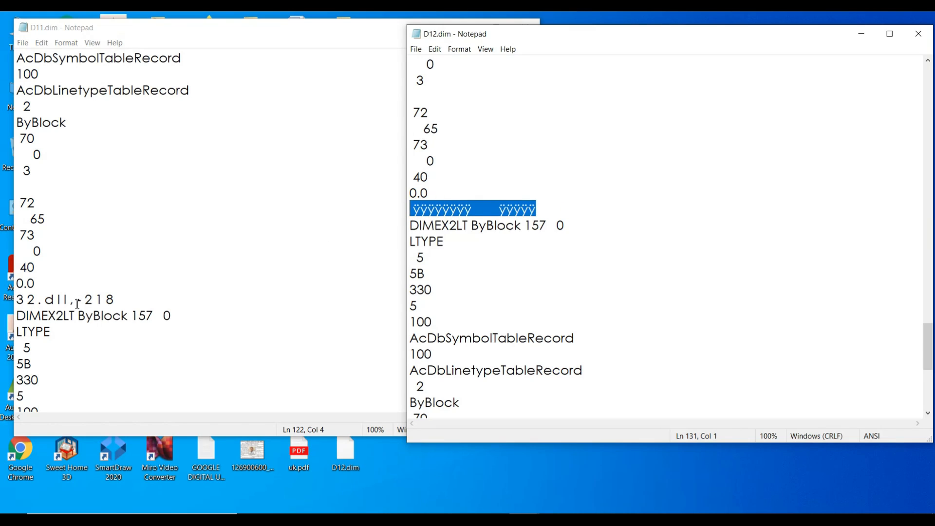
{"action": "left_click_drag", "start_coordinate": [434, 175], "coordinate": [411, 112]}
{"action": "left_click_drag", "start_coordinate": [44, 263], "coordinate": [20, 203]}
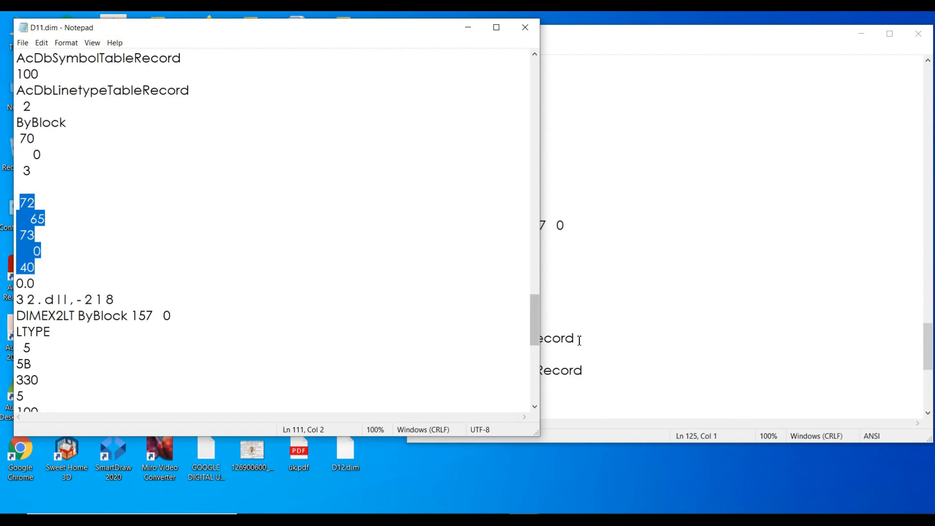
Return to the start of D11.dim and D12.dim and compare their DIMENSION_STYLE_NAME values.
{"action": "left_click_drag", "start_coordinate": [537, 317], "coordinate": [548, 75]}
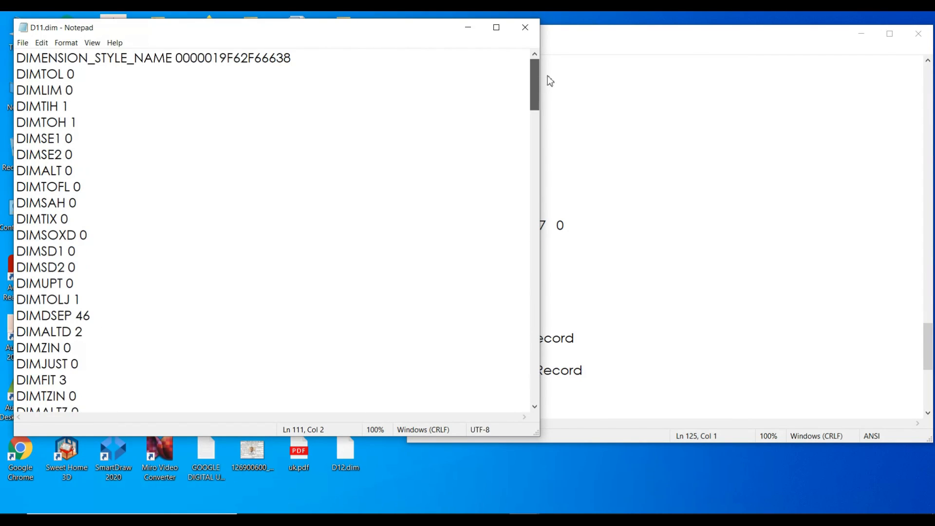
{"action": "left_click", "coordinate": [665, 141]}
{"action": "scroll", "coordinate": [664, 141], "scroll_direction": "down", "scroll_amount": 4}
{"action": "scroll", "coordinate": [665, 141], "scroll_direction": "up", "scroll_amount": 20}
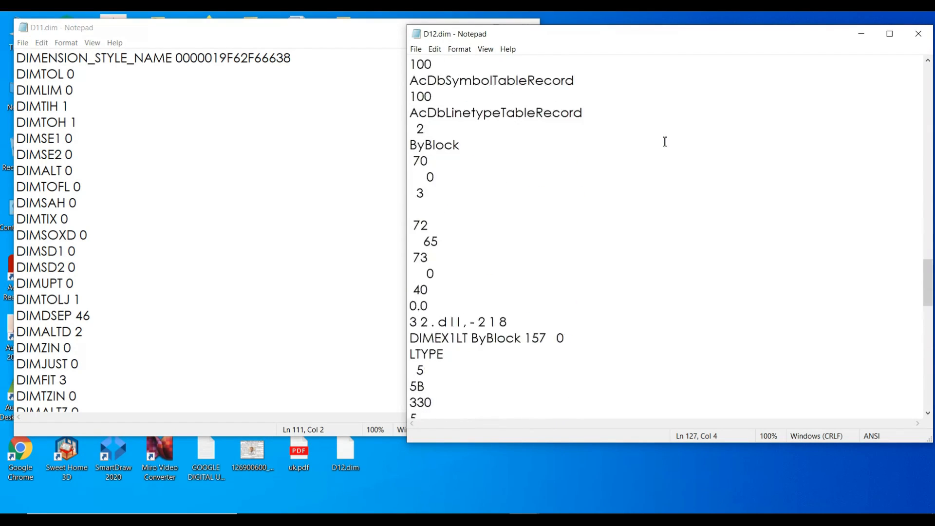
{"action": "left_click_drag", "start_coordinate": [928, 195], "coordinate": [928, 83]}
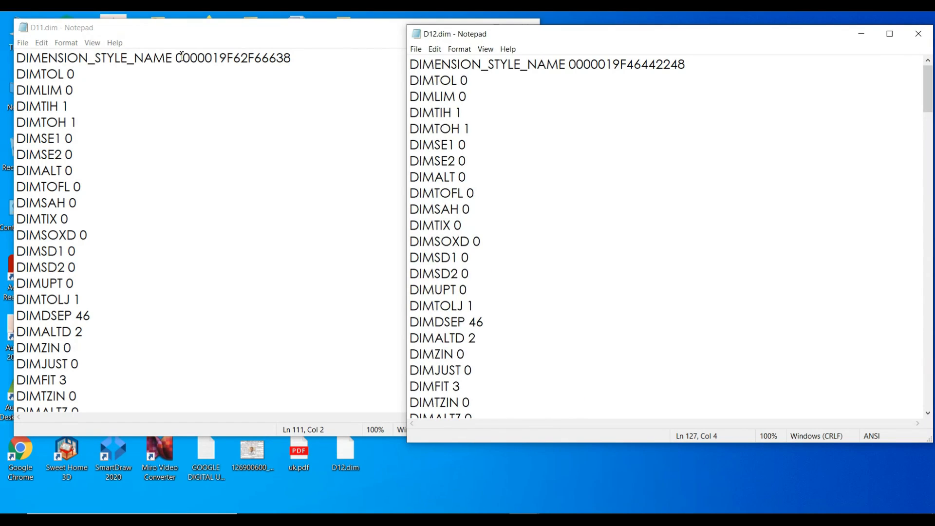
{"action": "left_click_drag", "start_coordinate": [177, 57], "coordinate": [296, 59]}
{"action": "left_click", "coordinate": [622, 115]}
{"action": "left_click_drag", "start_coordinate": [572, 64], "coordinate": [687, 56]}
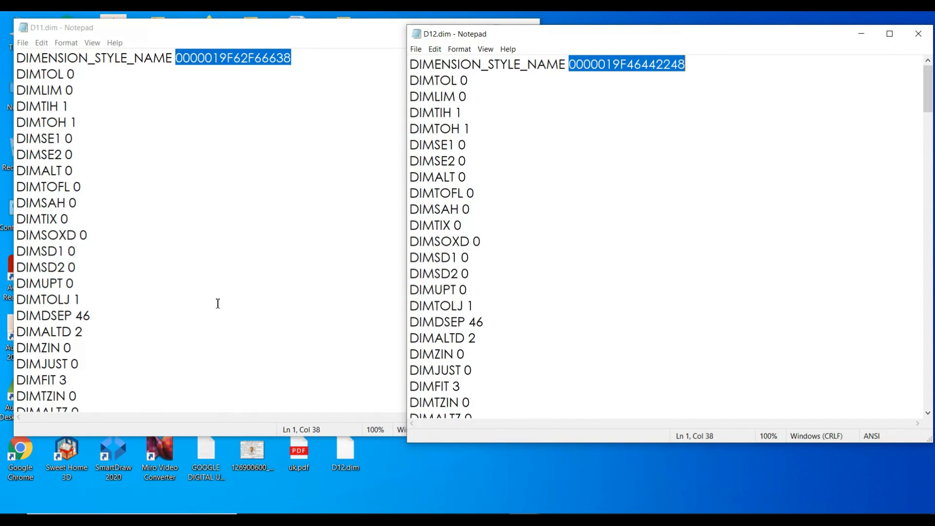
{"action": "left_click", "coordinate": [634, 204]}
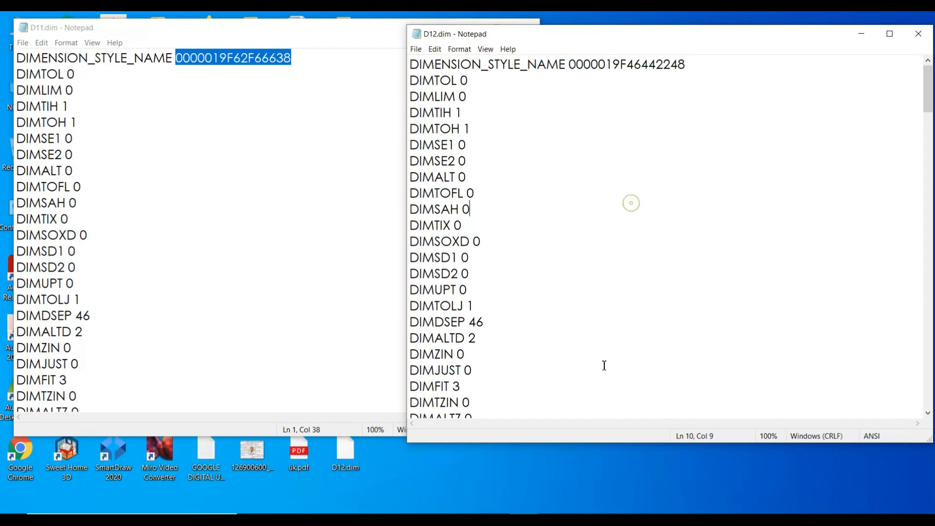
Switch to Drawing3 in AutoCAD and start the Express Tools Dimstyle Import command (DIMIM).
{"action": "mouse_move", "coordinate": [463, 520]}
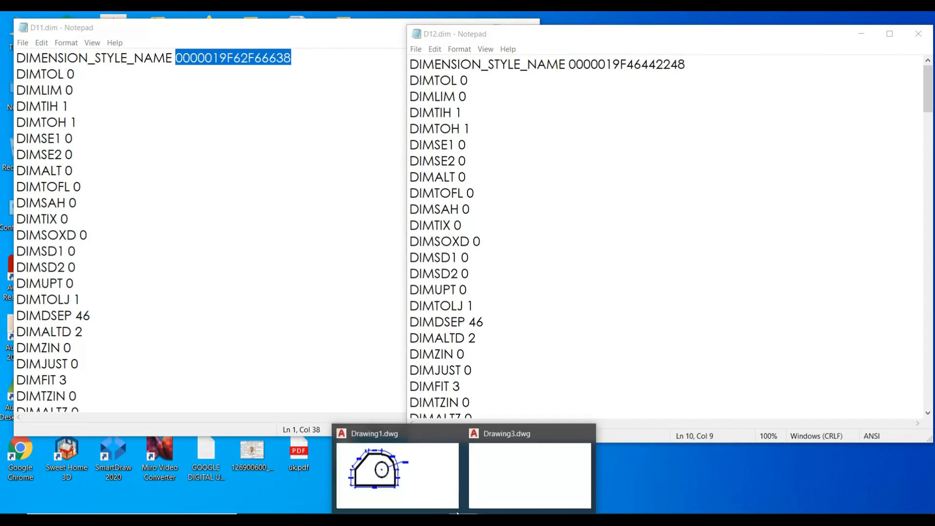
{"action": "left_click", "coordinate": [489, 486]}
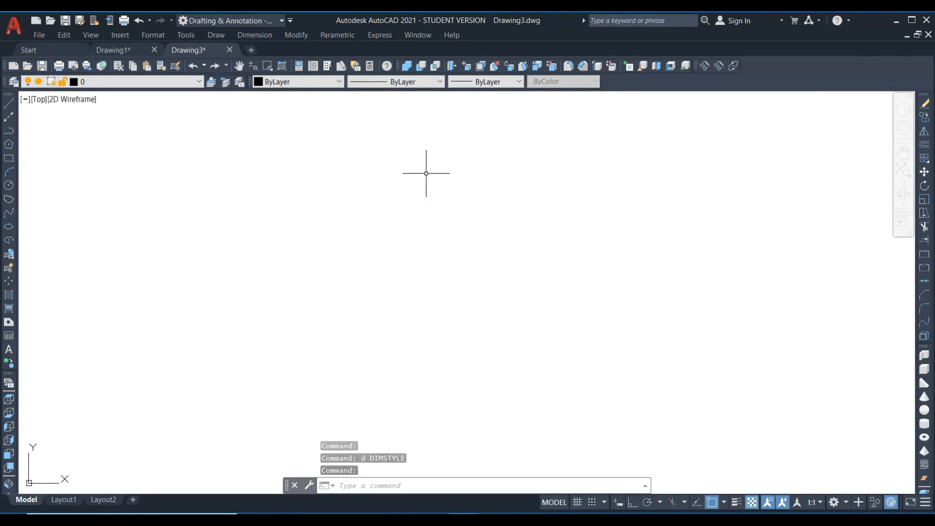
{"action": "type", "text": "dimi"}
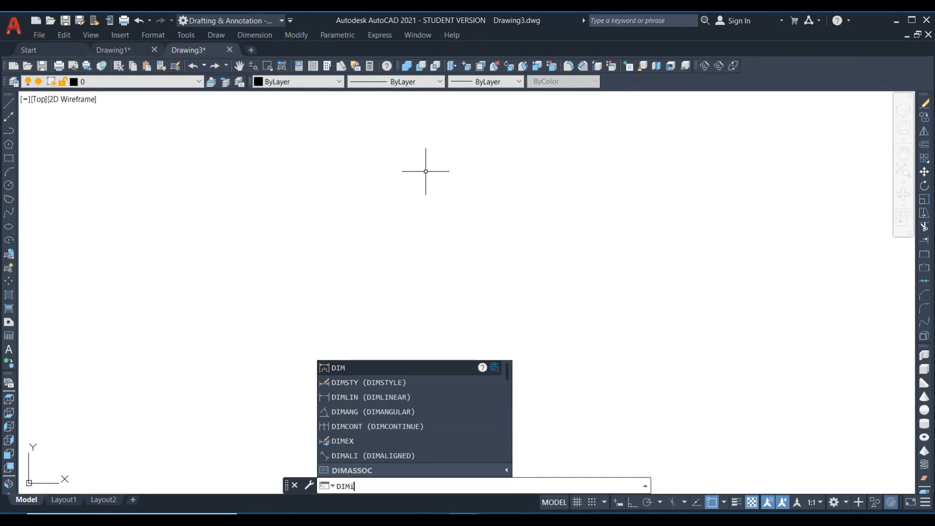
{"action": "type", "text": "m"}
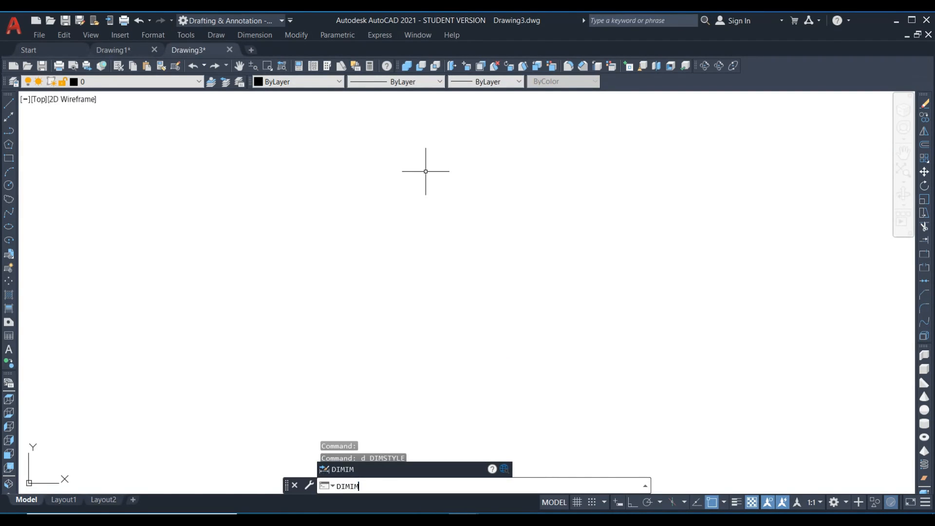
{"action": "left_click", "coordinate": [380, 35]}
{"action": "mouse_move", "coordinate": [444, 82]}
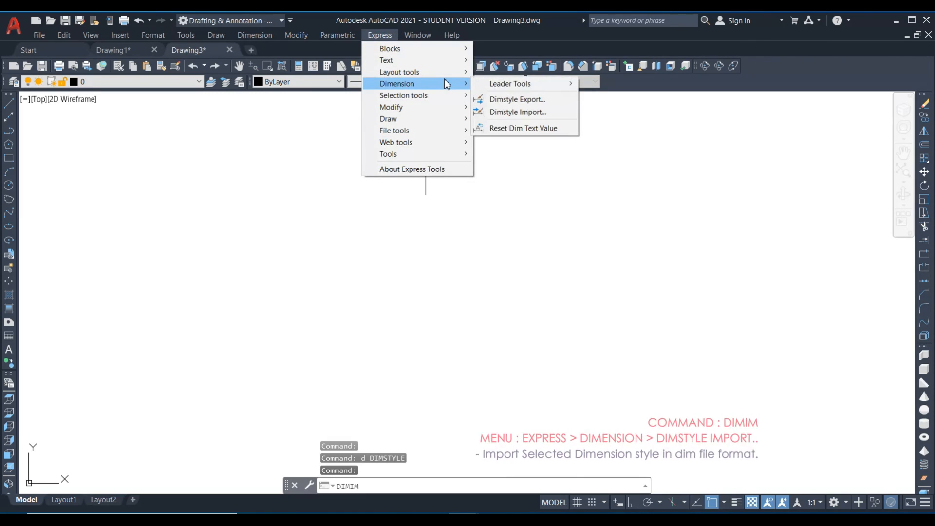
{"action": "left_click", "coordinate": [520, 112]}
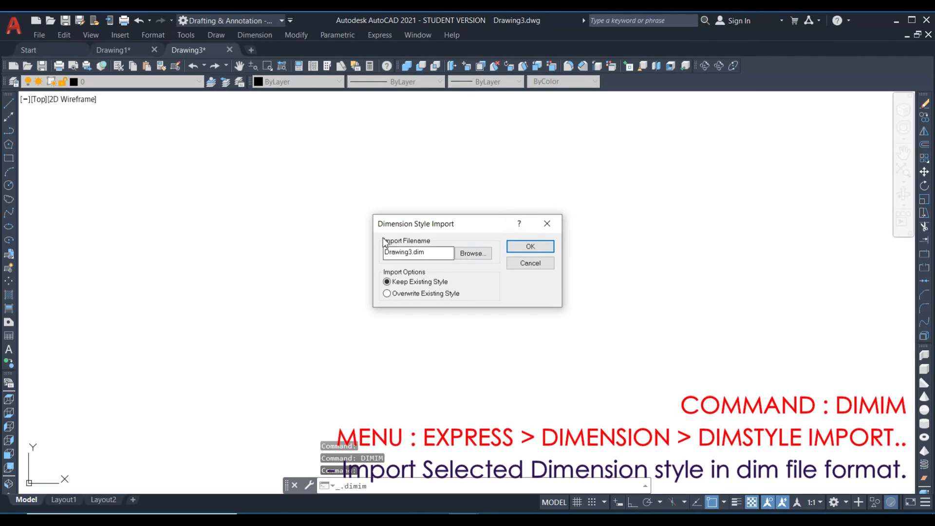
Import the dimension style from D11.dim on the Desktop with the Keep Existing Style option.
{"action": "left_click_drag", "start_coordinate": [471, 229], "coordinate": [511, 176]}
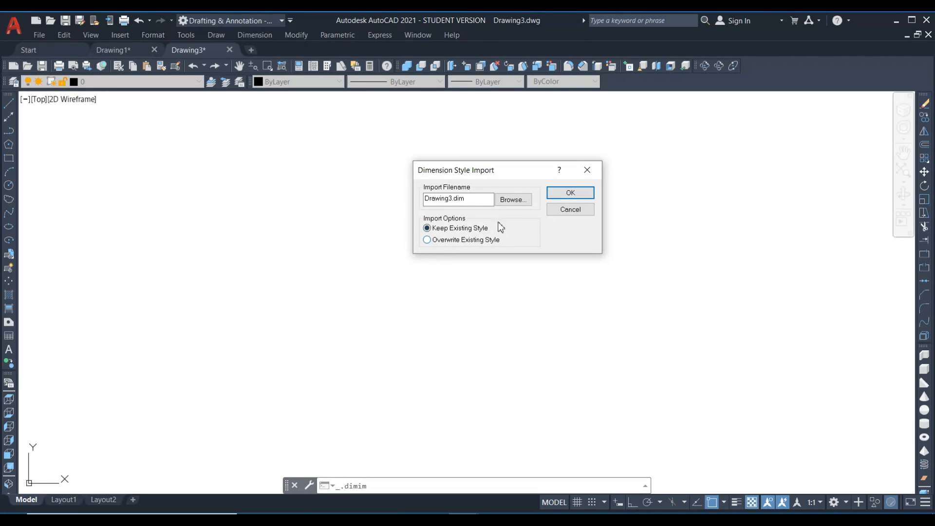
{"action": "left_click", "coordinate": [514, 200]}
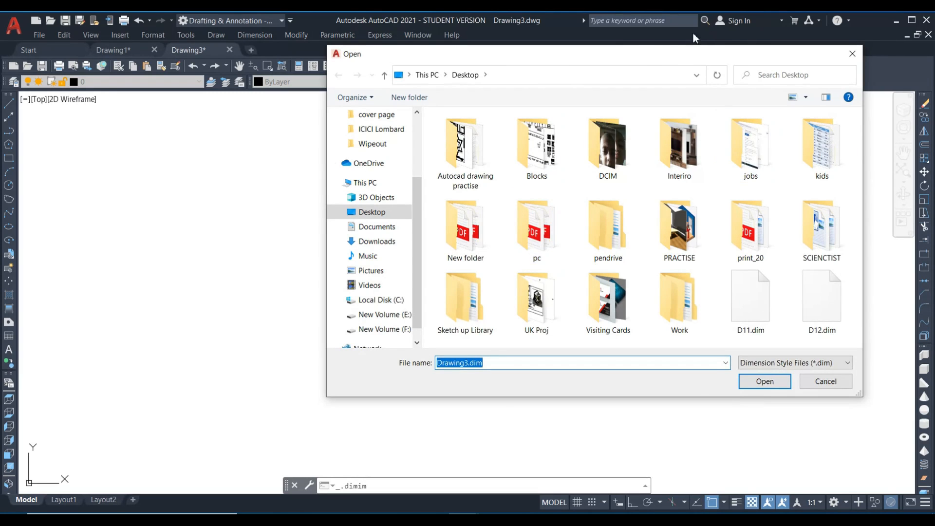
{"action": "left_click_drag", "start_coordinate": [659, 58], "coordinate": [609, 52]}
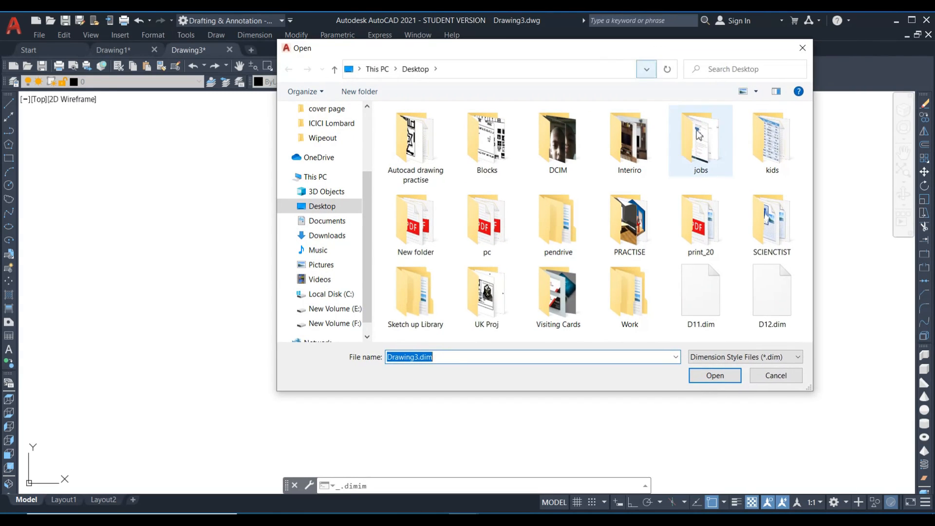
{"action": "left_click", "coordinate": [703, 279]}
{"action": "left_click", "coordinate": [716, 376]}
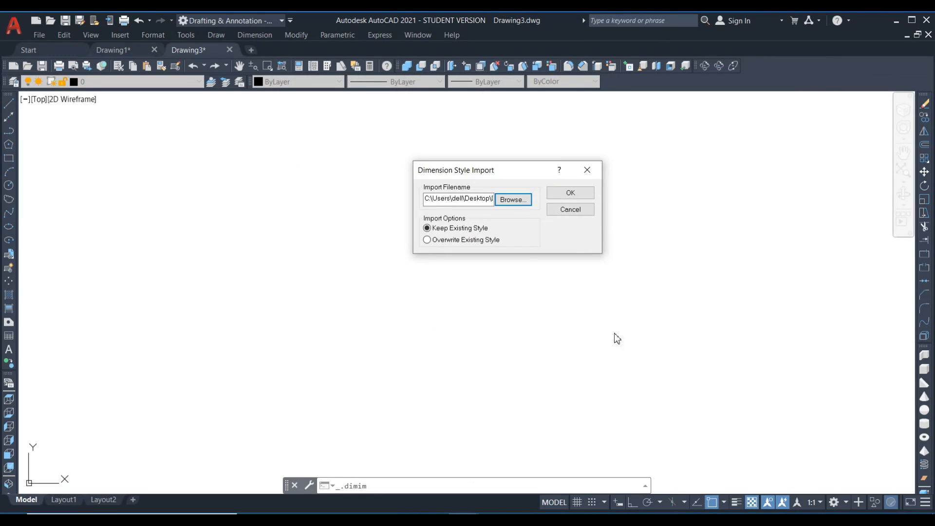
{"action": "left_click", "coordinate": [568, 198]}
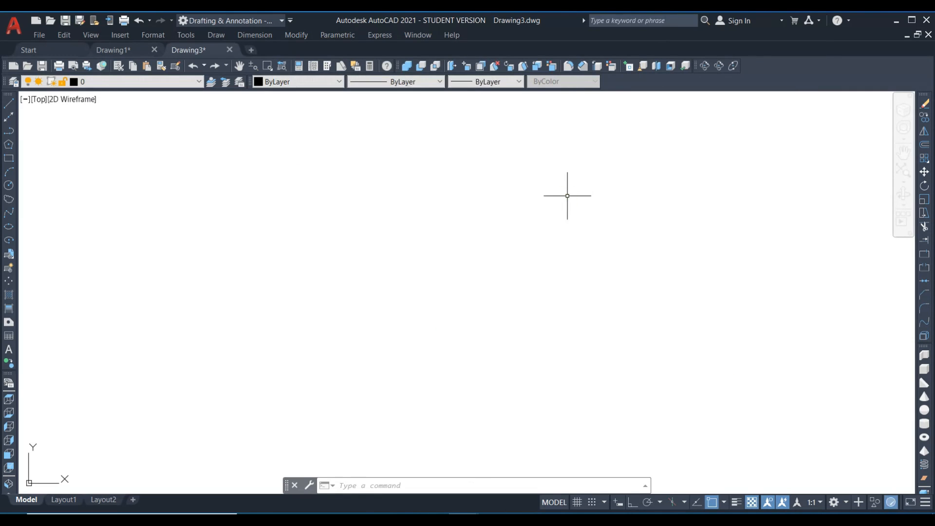
Open the Dimension Style Manager in Drawing3 and preview the style imported from D11.dim.
{"action": "type", "text": "d"}
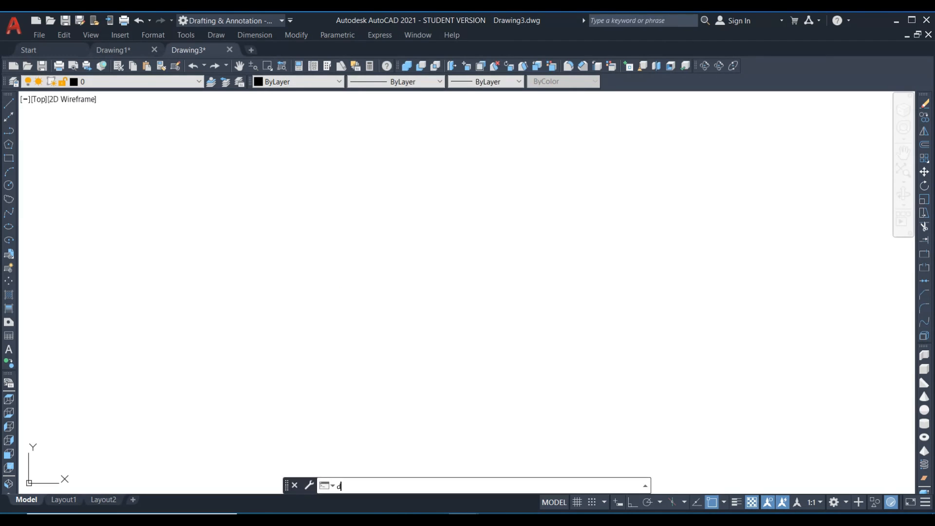
{"action": "key", "text": "Return"}
{"action": "left_click_drag", "start_coordinate": [413, 141], "coordinate": [386, 105]}
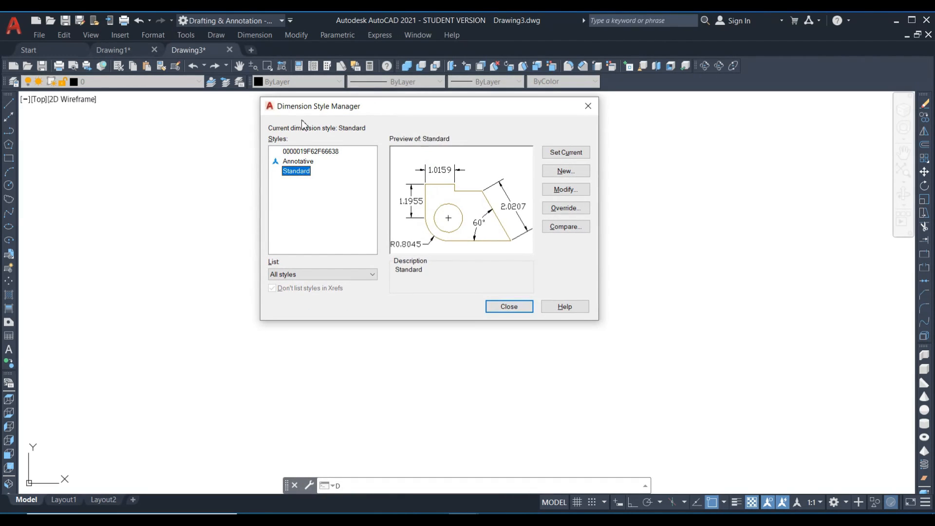
{"action": "left_click", "coordinate": [295, 152]}
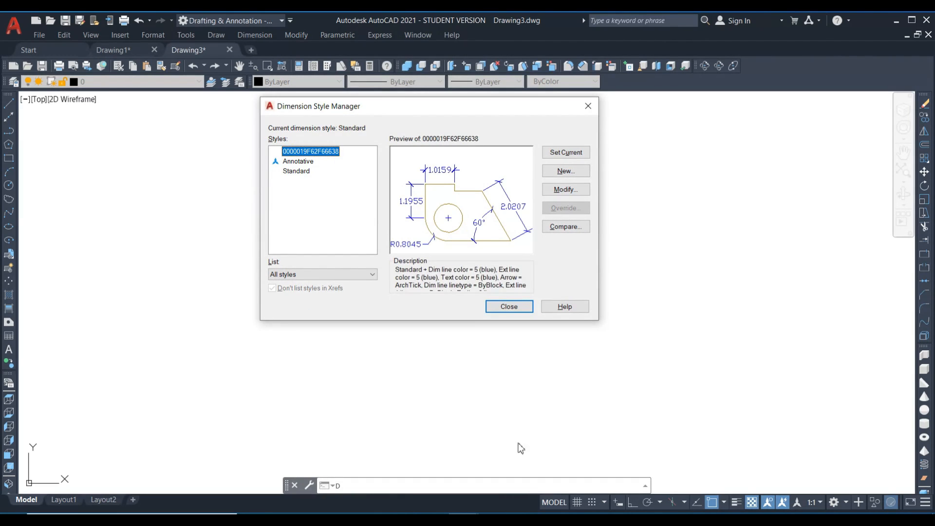
Switch to Notepad and check the imported style's name against the DIMENSION_STYLE_NAME values in D11.dim and D12.dim.
{"action": "mouse_move", "coordinate": [524, 509]}
{"action": "left_click", "coordinate": [491, 502]}
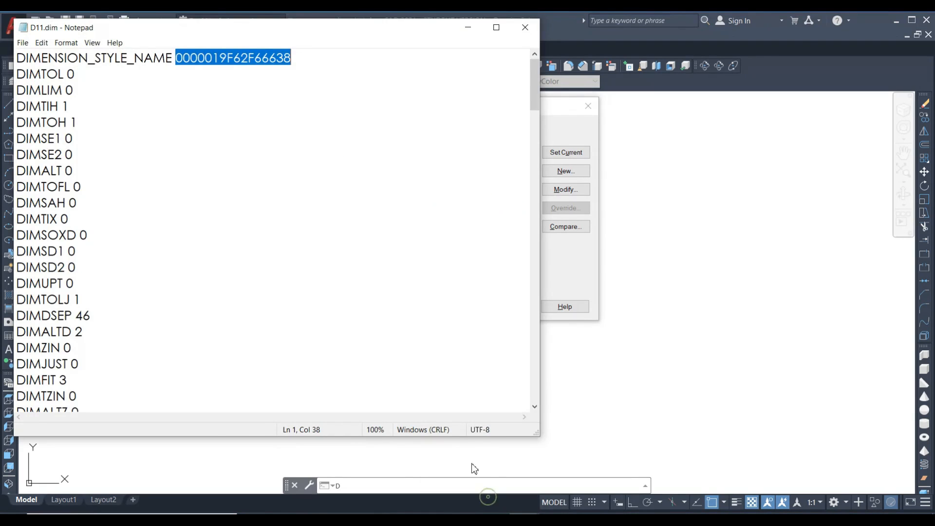
{"action": "left_click_drag", "start_coordinate": [567, 169], "coordinate": [460, 201]}
{"action": "left_click_drag", "start_coordinate": [501, 229], "coordinate": [390, 228]}
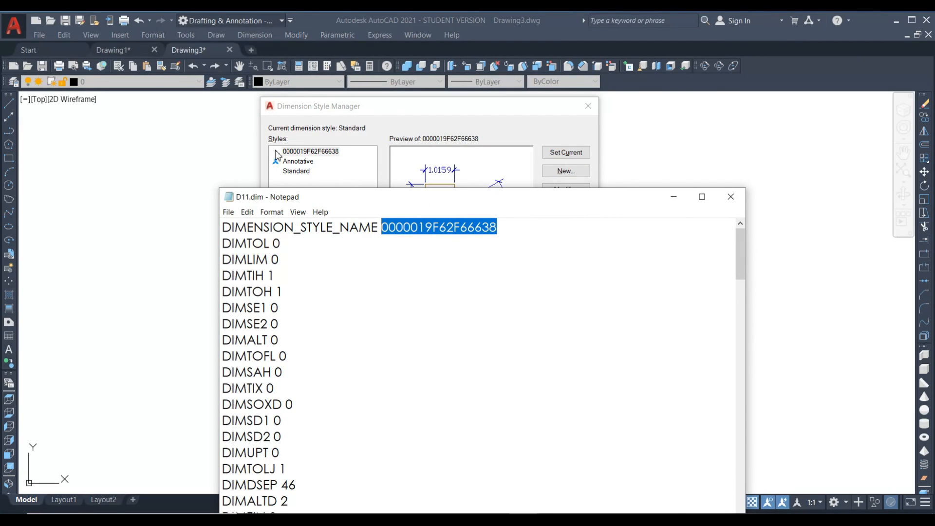
{"action": "left_click_drag", "start_coordinate": [477, 198], "coordinate": [331, 62]}
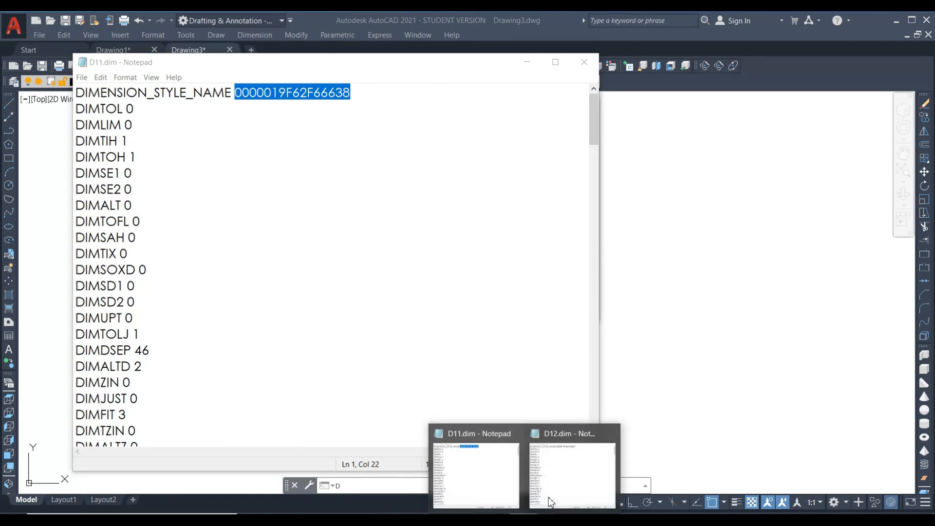
{"action": "left_click", "coordinate": [564, 484]}
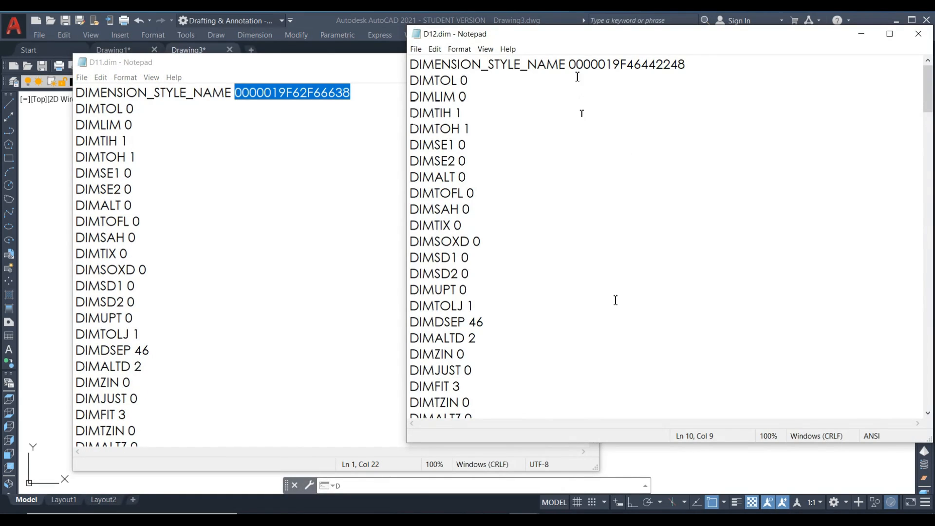
Replace the DIMENSION_STYLE_NAME value in D12.dim with Blue-Dim and save the file.
{"action": "left_click_drag", "start_coordinate": [569, 64], "coordinate": [686, 64]}
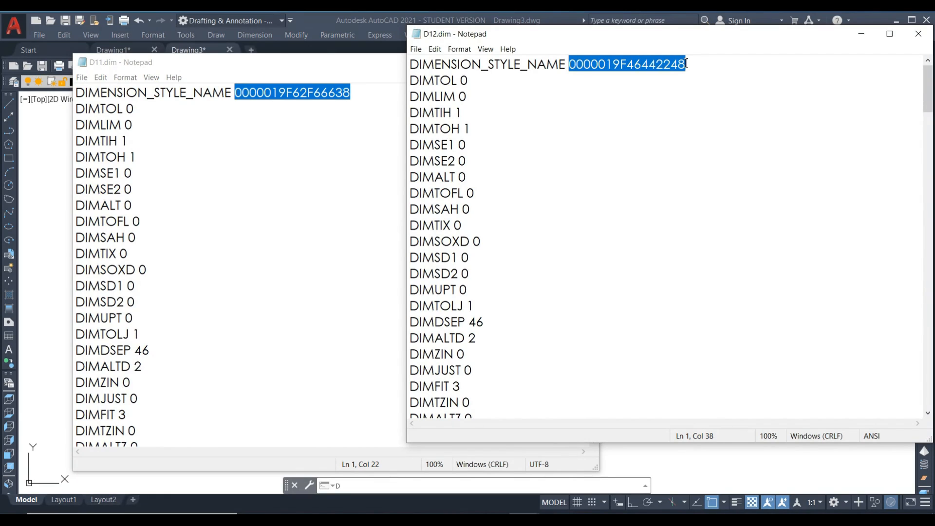
{"action": "type", "text": "Dim"}
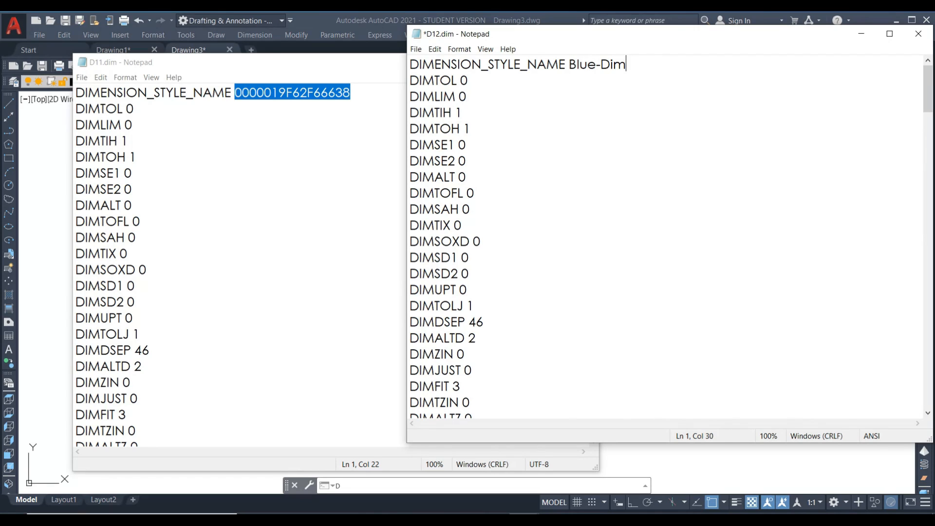
{"action": "left_click", "coordinate": [416, 49]}
{"action": "left_click", "coordinate": [439, 95]}
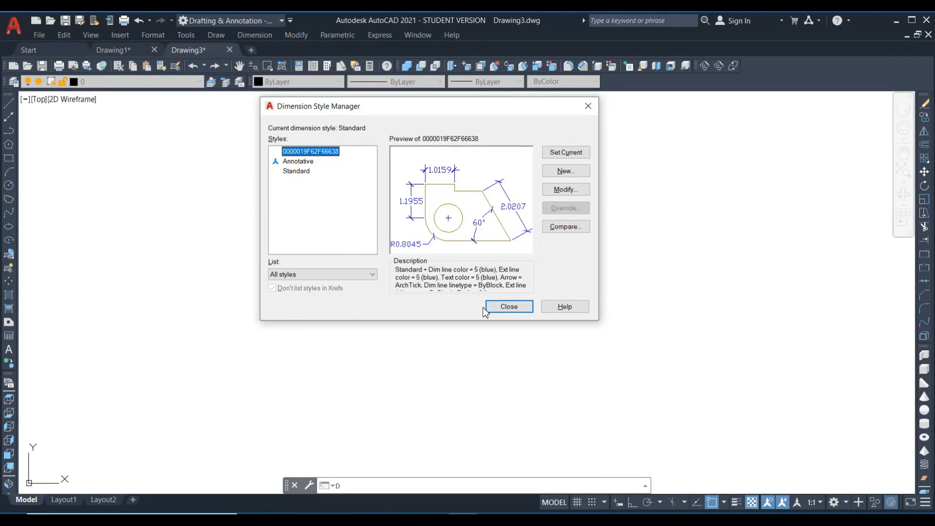
Switch back to Drawing3 in AutoCAD and import D12.dim from the Desktop with DIMIM, using the Keep Existing Style option.
{"action": "left_click", "coordinate": [507, 307]}
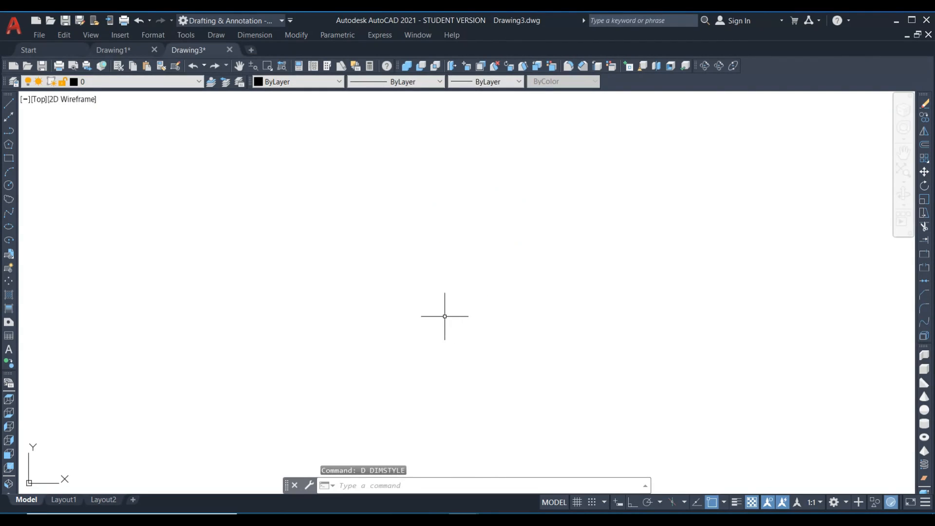
{"action": "type", "text": "dimim"}
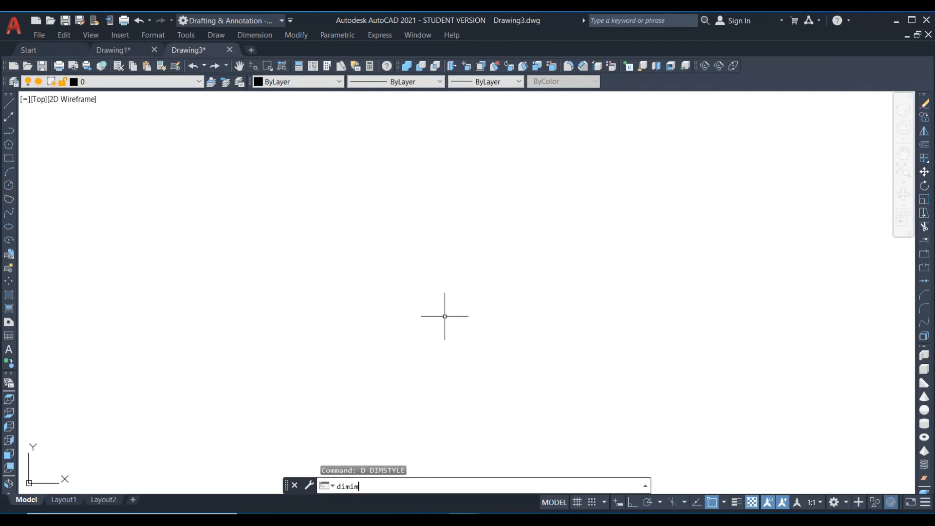
{"action": "key", "text": "Return"}
{"action": "left_click", "coordinate": [467, 255]}
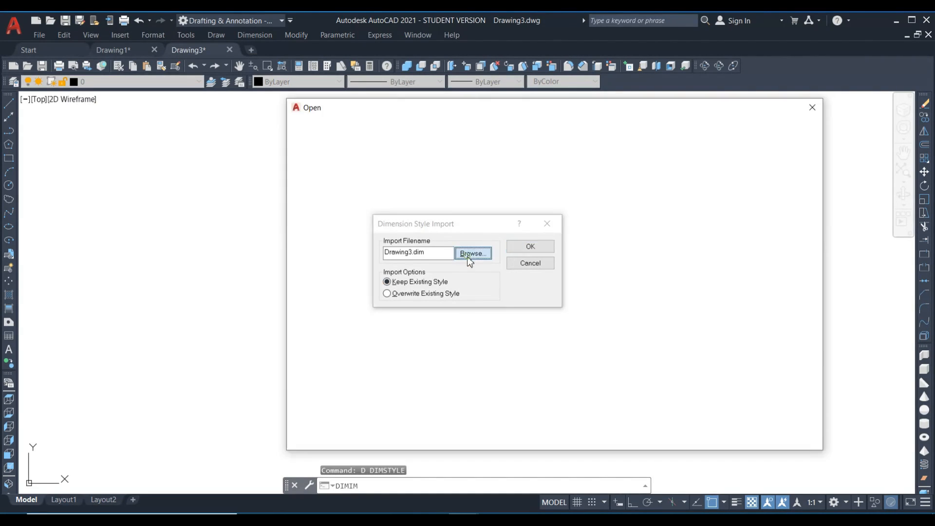
{"action": "left_click", "coordinate": [790, 341]}
{"action": "left_click", "coordinate": [721, 435]}
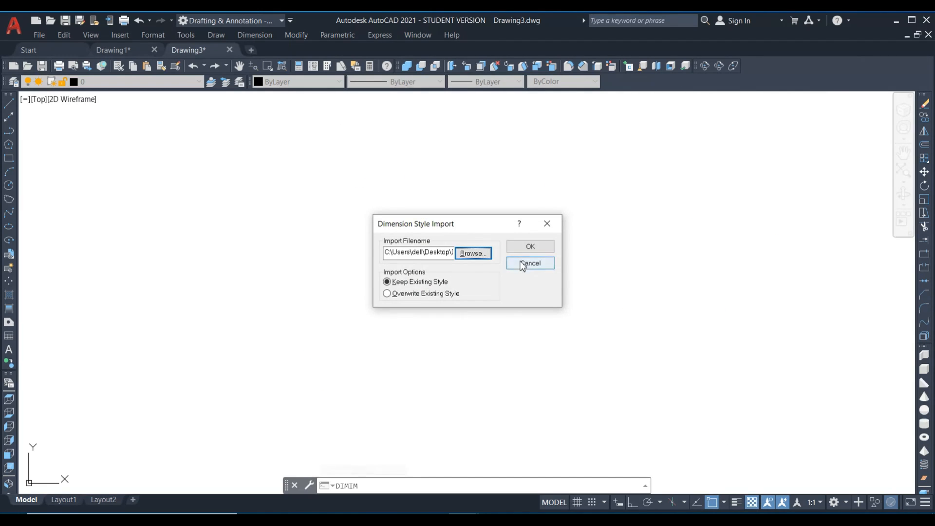
{"action": "left_click", "coordinate": [531, 247]}
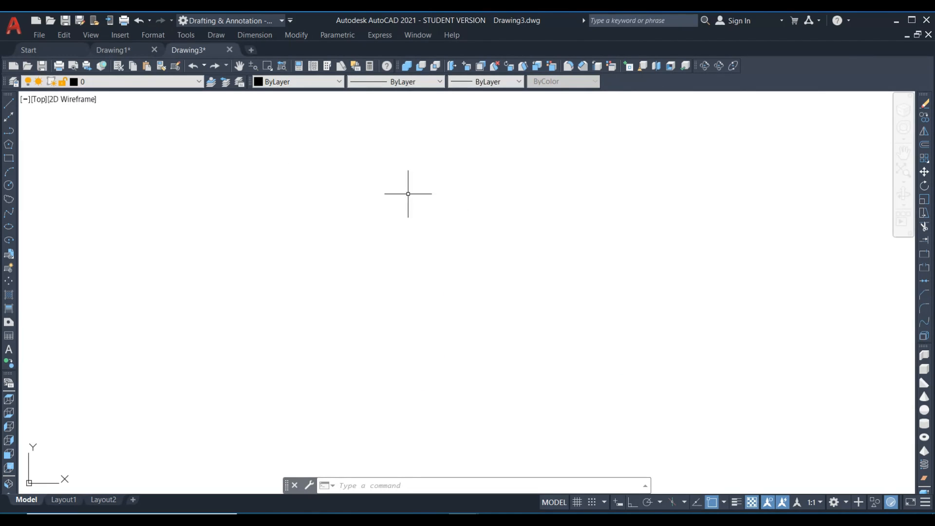
Preview Blue-Dim against the 0000019F62F66638 style in the Dimension Style Manager and set Blue-Dim as the current style.
{"action": "type", "text": "d"}
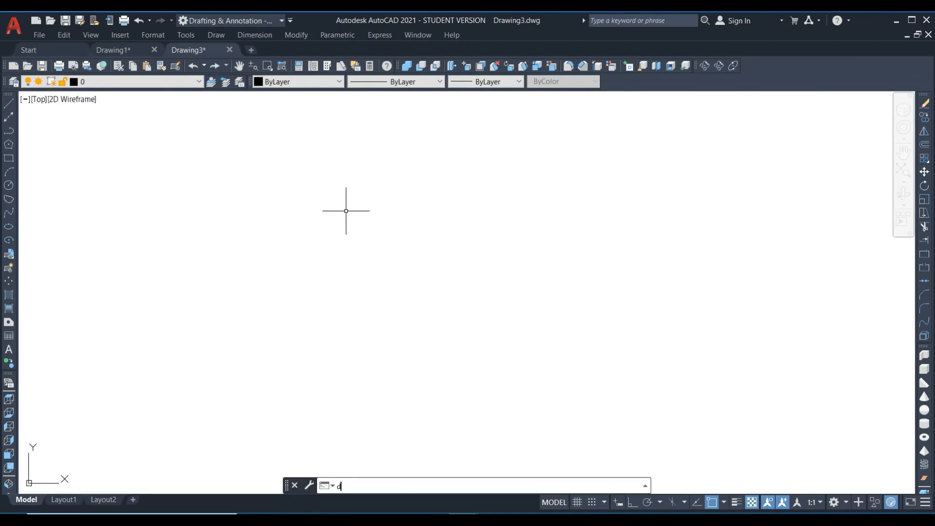
{"action": "key", "text": "Return"}
{"action": "left_click_drag", "start_coordinate": [374, 152], "coordinate": [341, 105]}
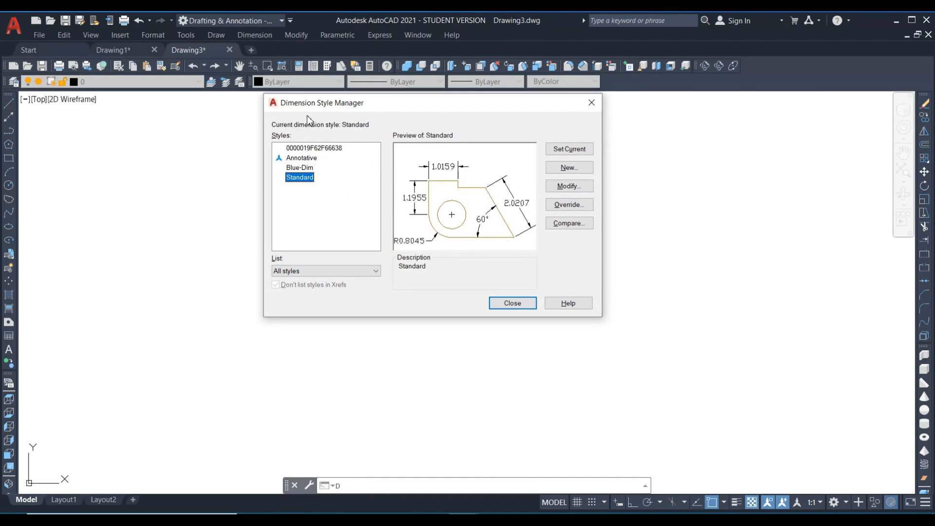
{"action": "left_click", "coordinate": [299, 167]}
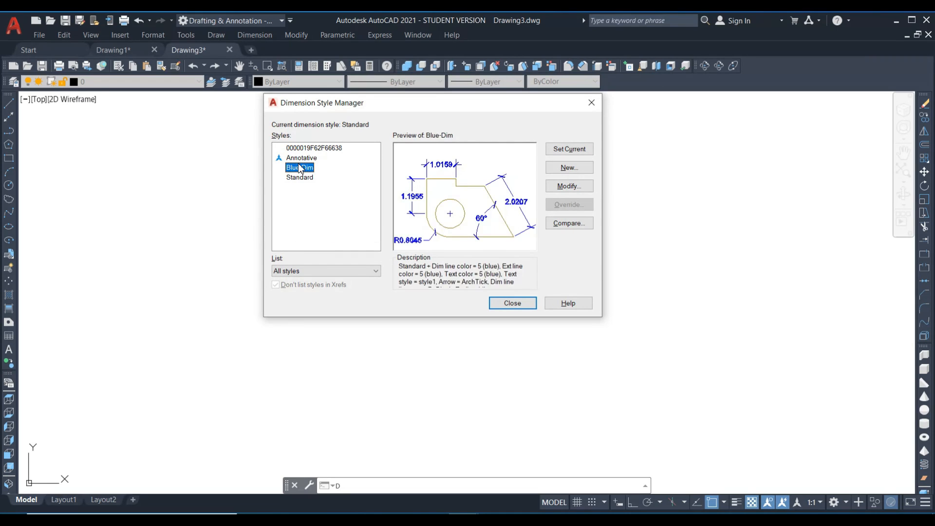
{"action": "left_click", "coordinate": [312, 148]}
{"action": "left_click", "coordinate": [299, 168]}
{"action": "left_click_drag", "start_coordinate": [405, 106], "coordinate": [369, 81]}
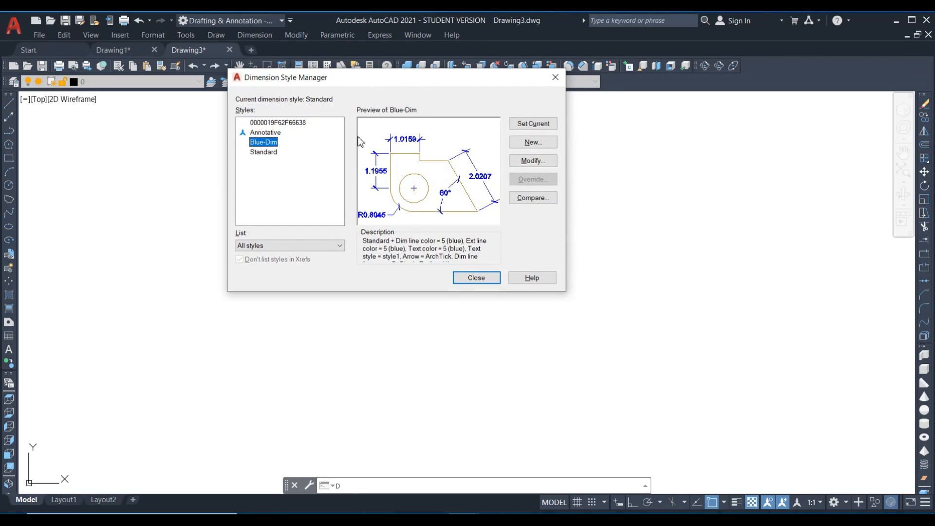
{"action": "left_click", "coordinate": [534, 123]}
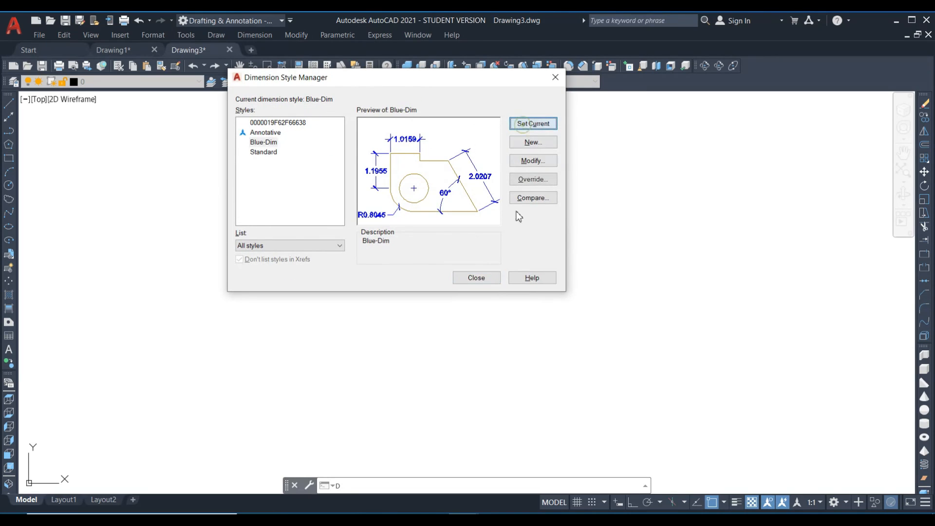
{"action": "left_click", "coordinate": [477, 277]}
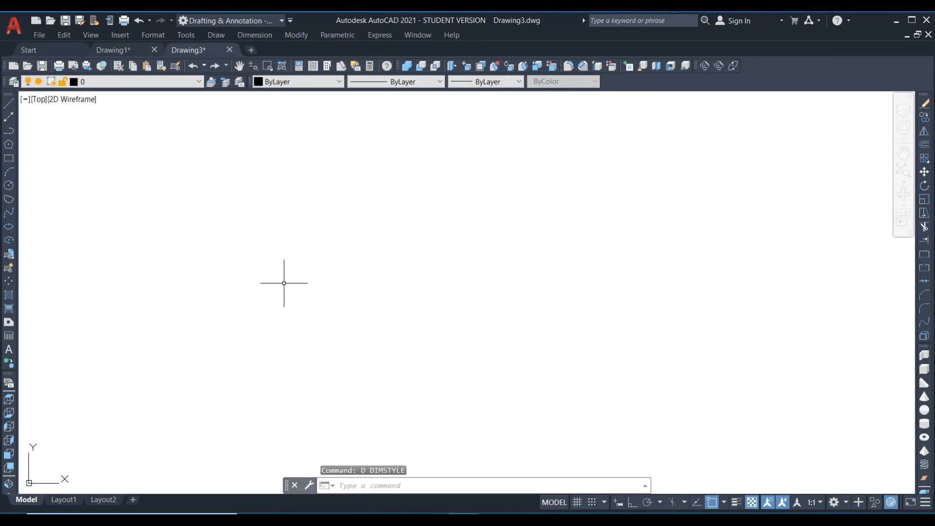
Place a horizontal linear dimension about 6.89 units long in the empty drawing, with Ortho on.
{"action": "type", "text": "dli"}
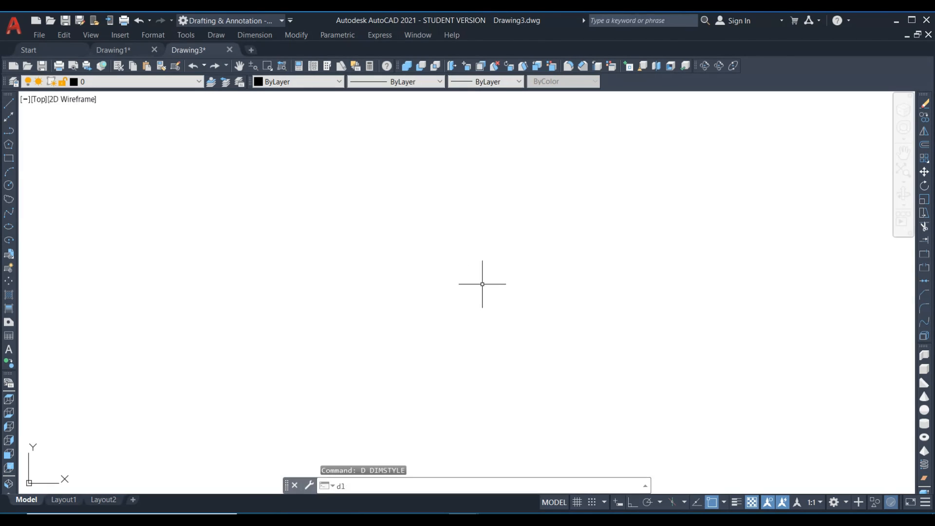
{"action": "key", "text": "Return"}
{"action": "left_click", "coordinate": [203, 302]}
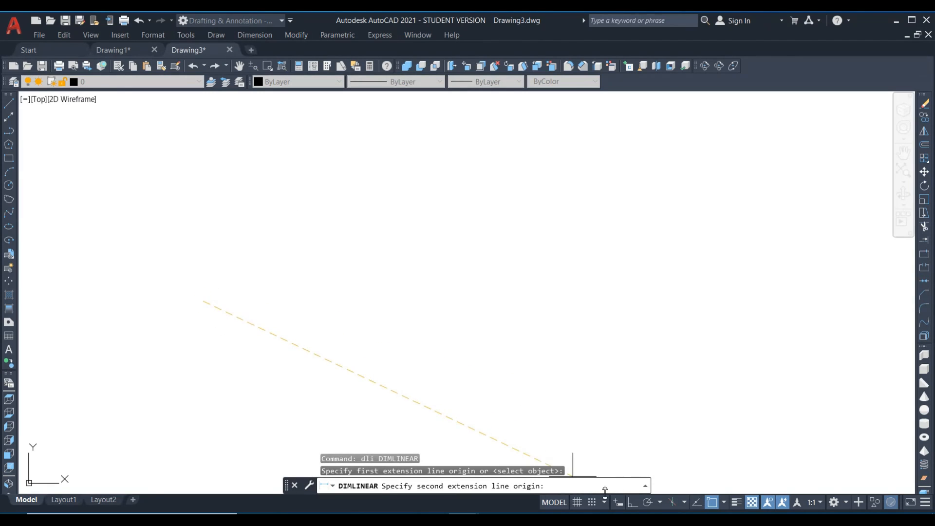
{"action": "left_click", "coordinate": [631, 503]}
{"action": "left_click", "coordinate": [511, 328]}
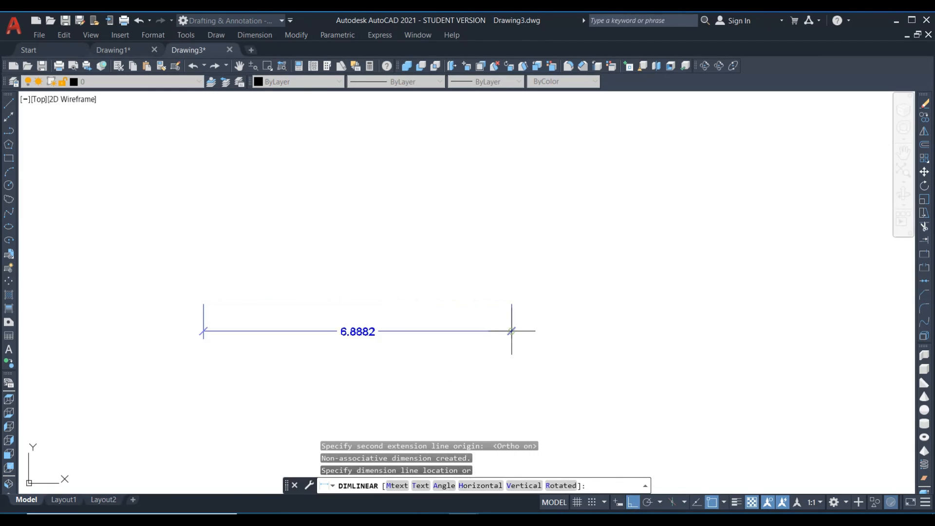
{"action": "left_click", "coordinate": [433, 349]}
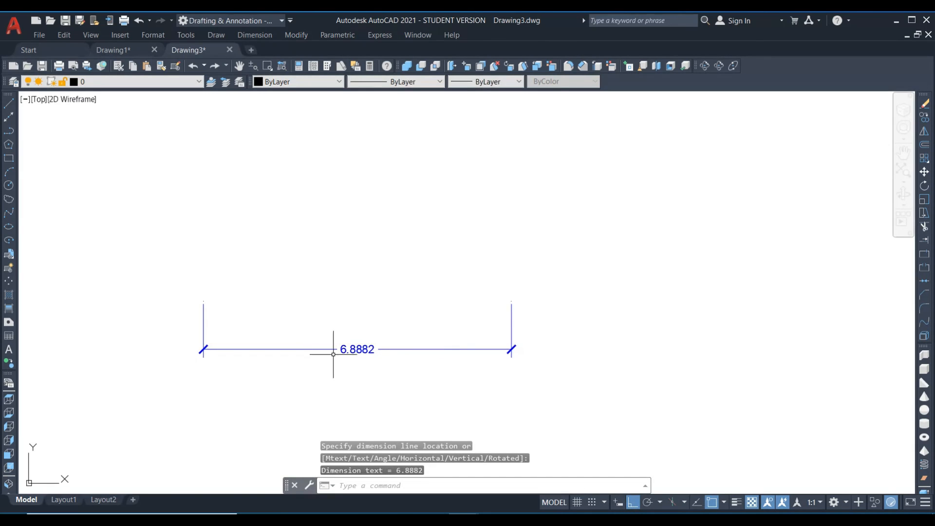
Switch to Drawing1 and review the available styles and text style options of the Dimension Style Export command (DIMEX).
{"action": "left_click", "coordinate": [125, 50]}
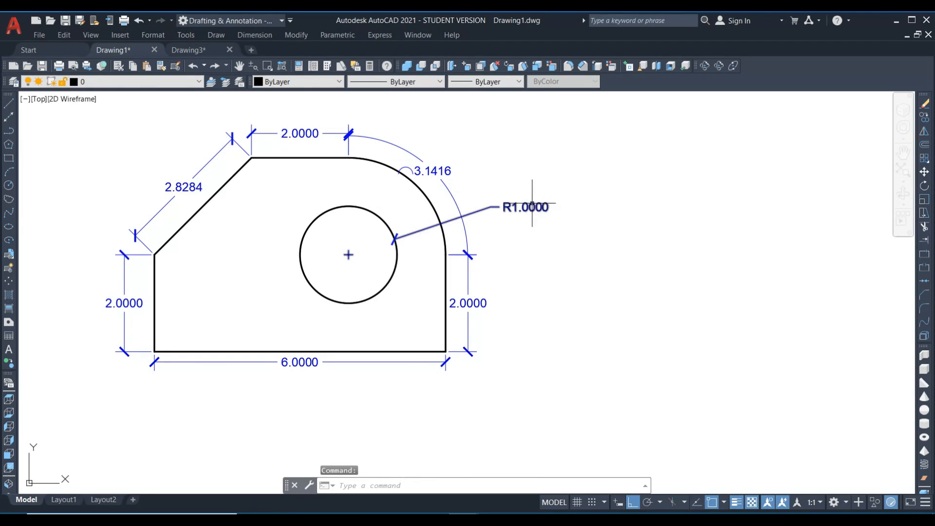
{"action": "type", "text": "DIMEx"}
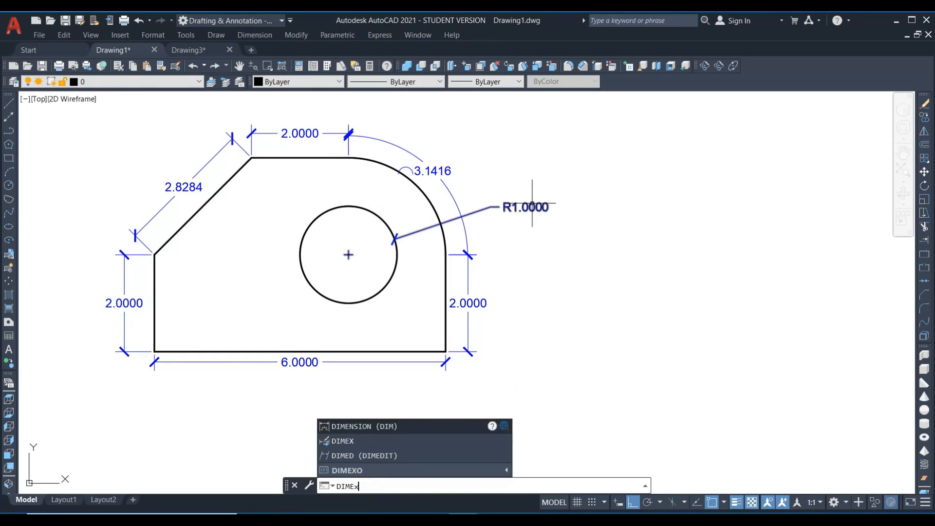
{"action": "key", "text": "Return"}
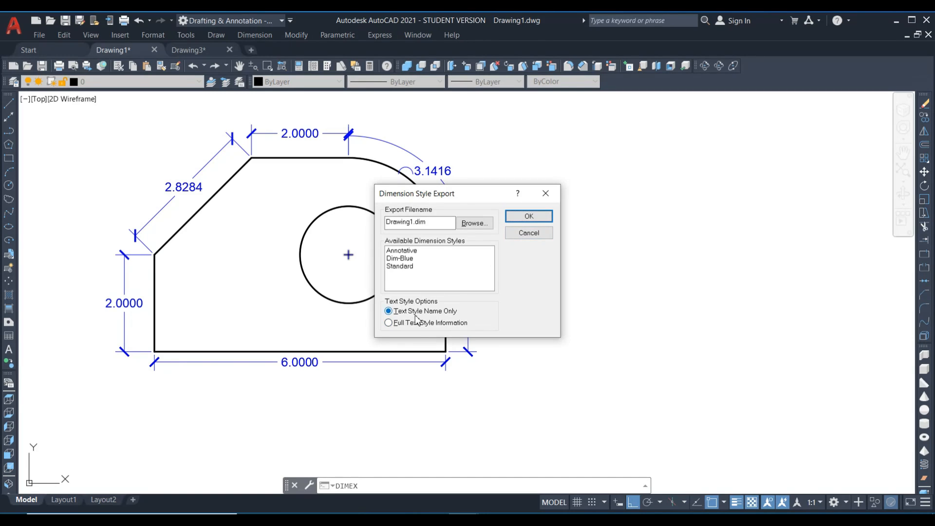
{"action": "left_click", "coordinate": [529, 233]}
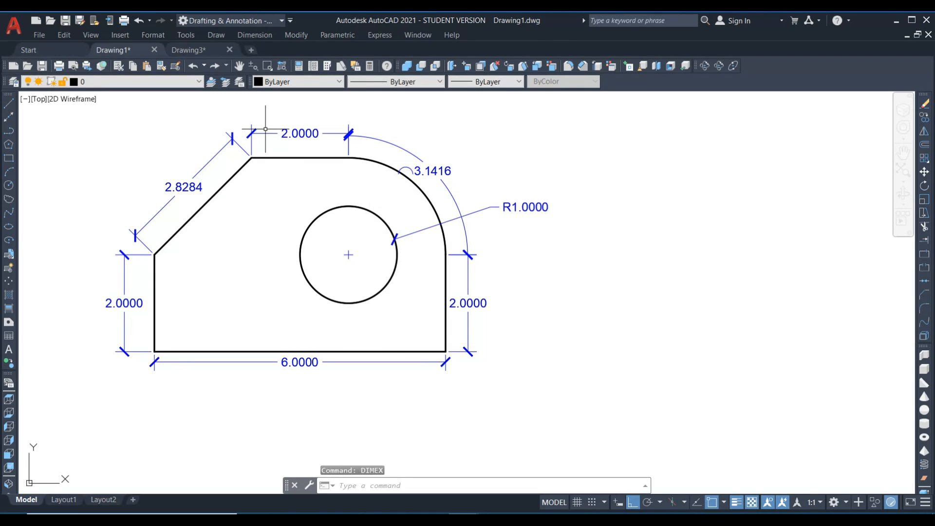
Return to Drawing3 and set 0000019F62F66638 as the current dimension style.
{"action": "left_click", "coordinate": [190, 50]}
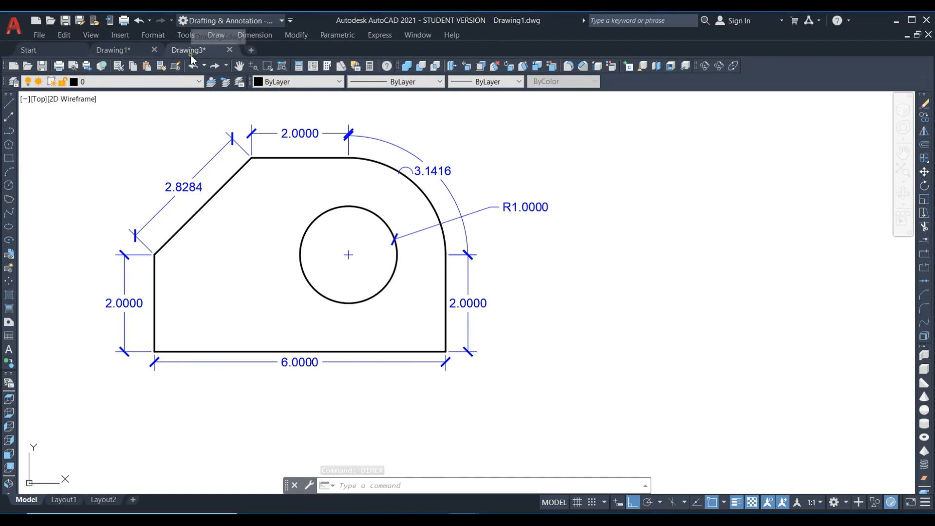
{"action": "type", "text": "d"}
{"action": "key", "text": "Return"}
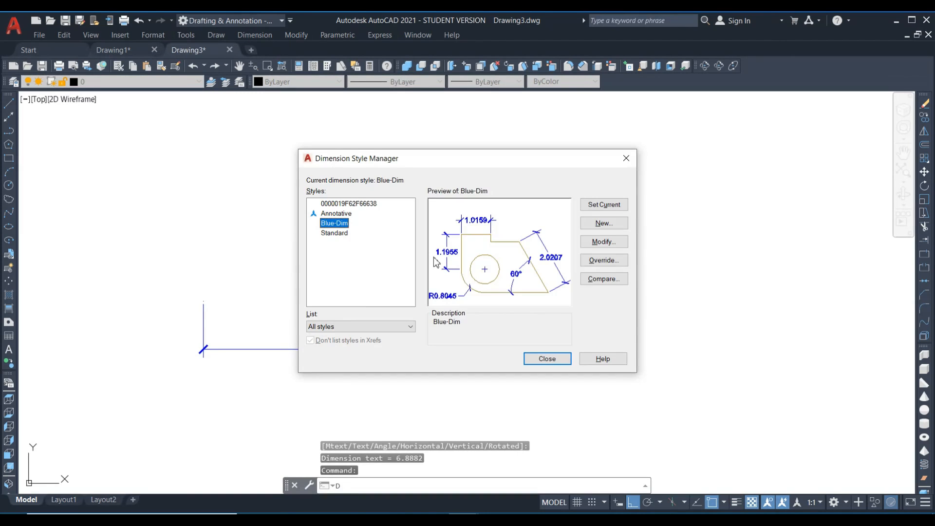
{"action": "left_click", "coordinate": [350, 205]}
{"action": "left_click", "coordinate": [598, 204]}
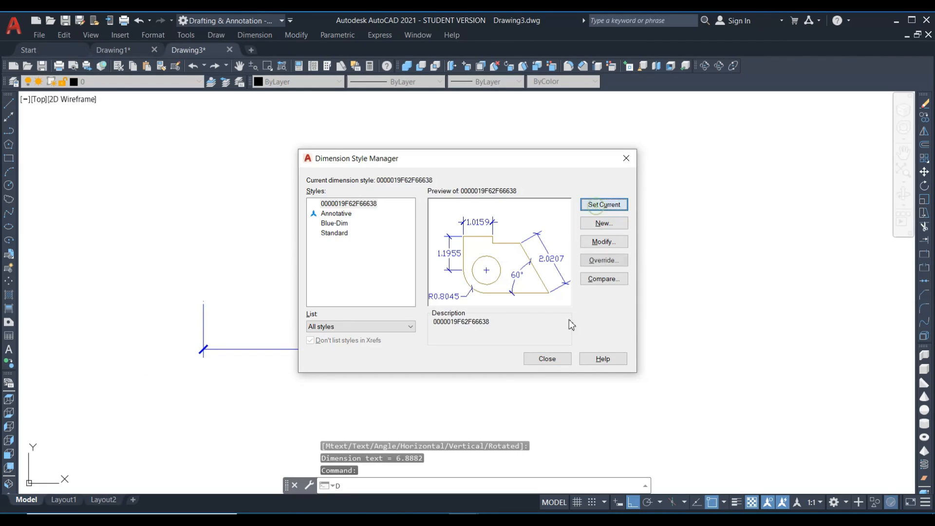
{"action": "left_click", "coordinate": [547, 359]}
Draw a rectangle about 5.2 by 2.02 units above the existing linear dimension.
{"action": "type", "text": "rec"}
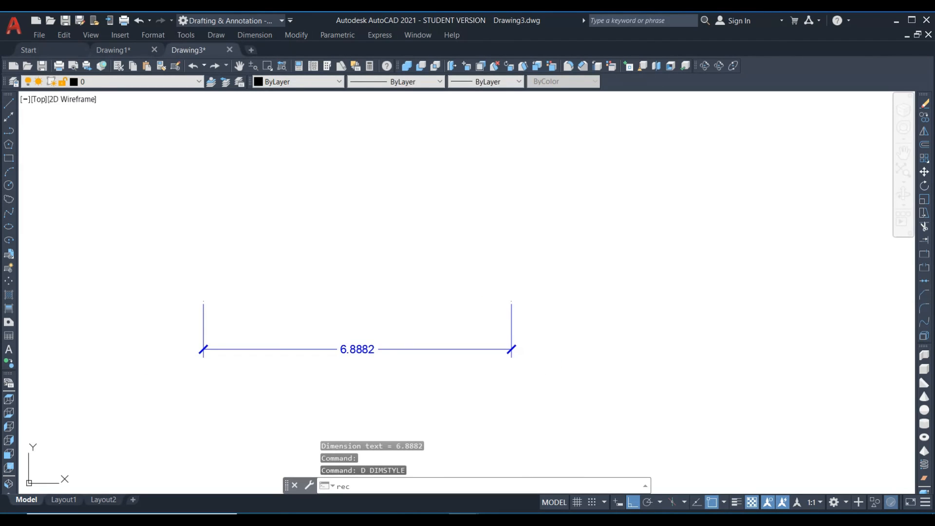
{"action": "key", "text": "Return"}
{"action": "left_click", "coordinate": [366, 264]}
{"action": "left_click", "coordinate": [599, 174]}
Add linear dimensions to the rectangle's top and left edges by selecting each edge as the object.
{"action": "type", "text": "dli"}
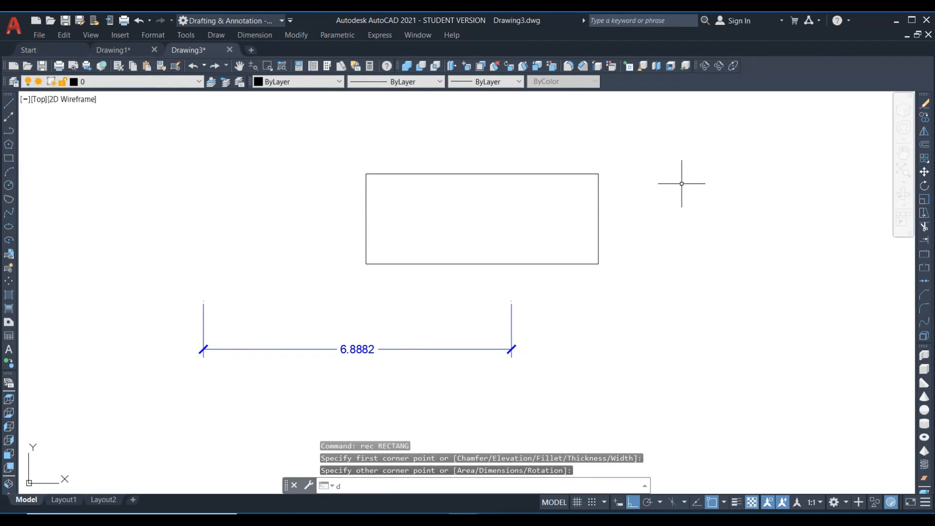
{"action": "key", "text": "Return"}
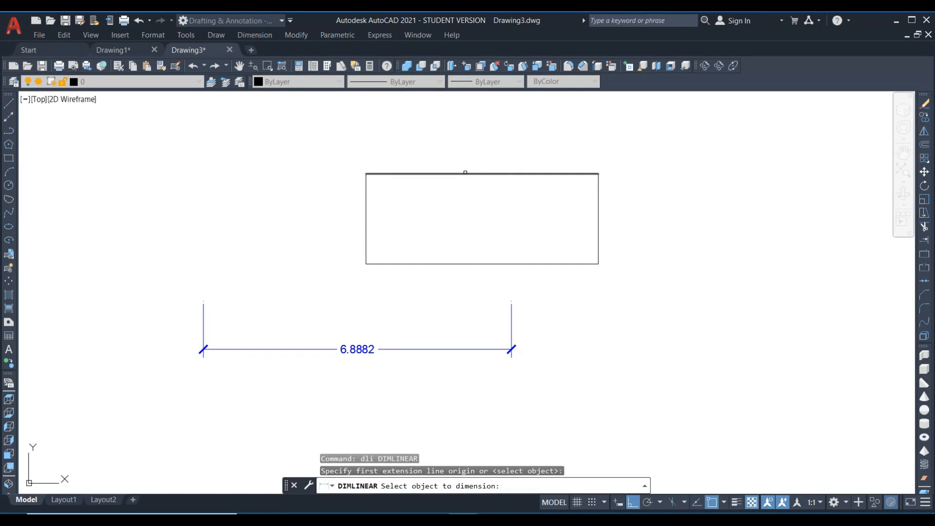
{"action": "left_click", "coordinate": [467, 172]}
{"action": "left_click", "coordinate": [458, 161]}
{"action": "key", "text": "Return"}
{"action": "key", "text": "Return"}
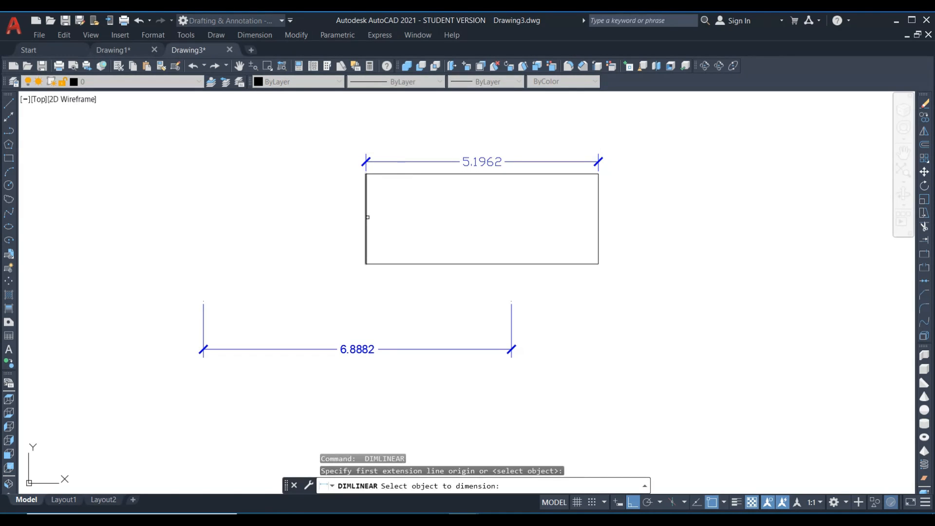
{"action": "left_click", "coordinate": [366, 216]}
{"action": "left_click", "coordinate": [336, 225]}
Add linear dimensions to the rectangle's bottom and right edges by selecting each edge as the object.
{"action": "key", "text": "Return"}
{"action": "key", "text": "Return"}
{"action": "left_click", "coordinate": [422, 263]}
{"action": "left_click", "coordinate": [424, 281]}
{"action": "key", "text": "Return"}
{"action": "key", "text": "Return"}
{"action": "left_click", "coordinate": [598, 242]}
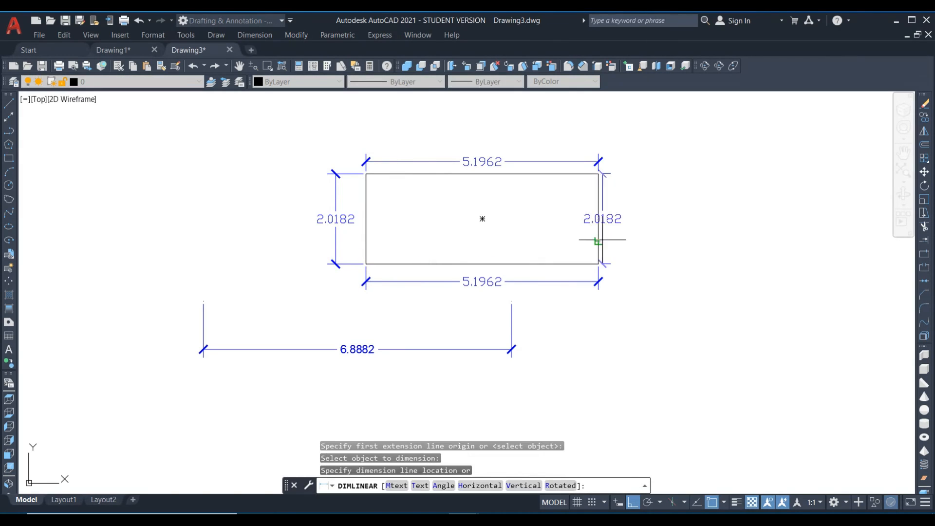
{"action": "left_click", "coordinate": [631, 238]}
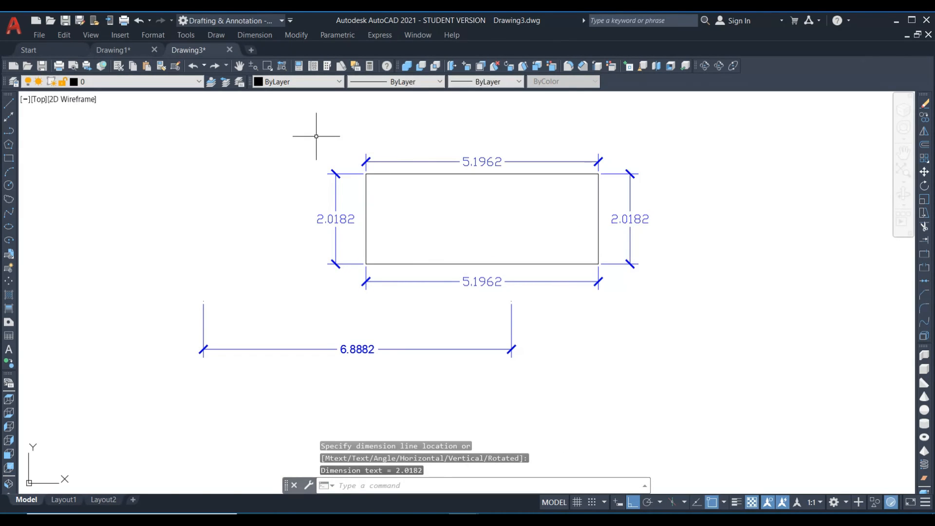
Set Blue-Dim as the current dimension style in the Dimension Style Manager.
{"action": "type", "text": "d"}
{"action": "key", "text": "Return"}
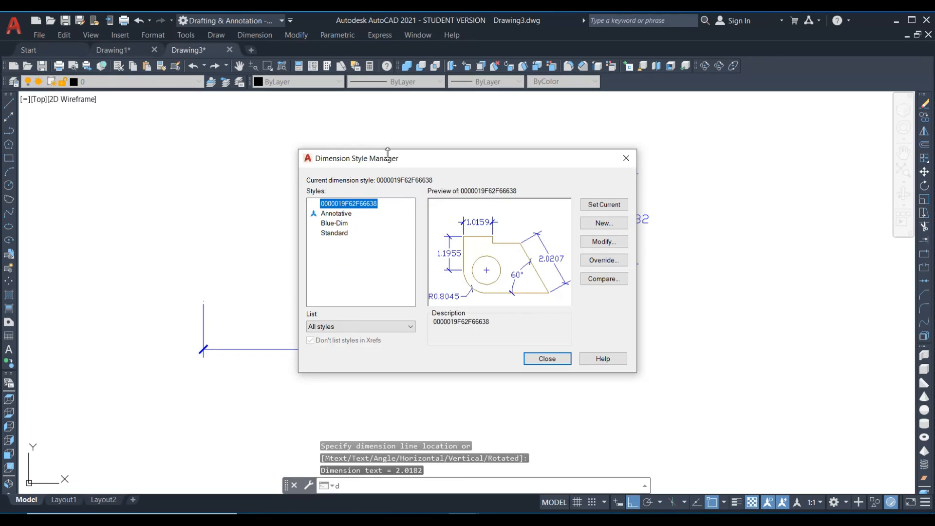
{"action": "left_click", "coordinate": [335, 223]}
{"action": "left_click", "coordinate": [590, 205]}
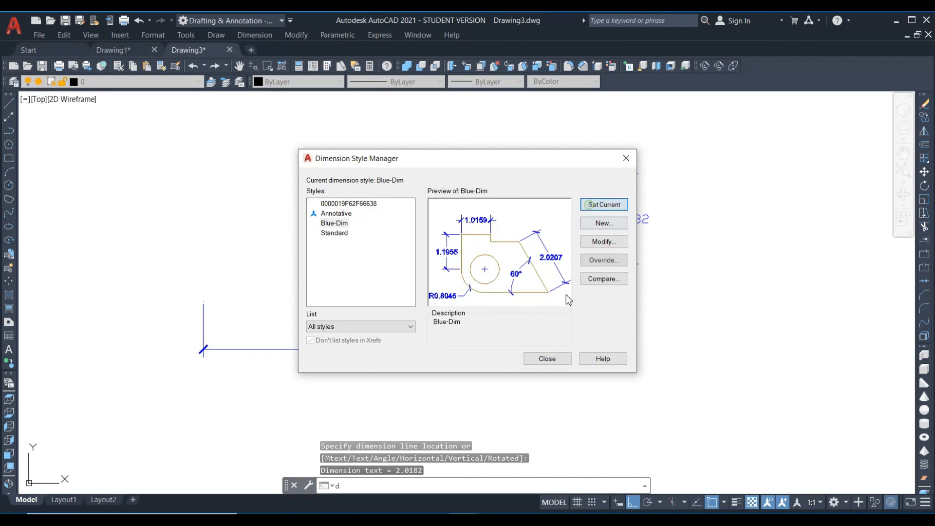
{"action": "left_click", "coordinate": [547, 359]}
Add a second linear dimension to the rectangle's top edge, placed above the existing one.
{"action": "type", "text": "dli"}
{"action": "key", "text": "Return"}
Add a second linear dimension to the rectangle's bottom edge, placed below the existing one.
{"action": "key", "text": "Return"}
{"action": "left_click", "coordinate": [476, 174]}
{"action": "left_click", "coordinate": [468, 144]}
{"action": "key", "text": "Return"}
{"action": "key", "text": "Return"}
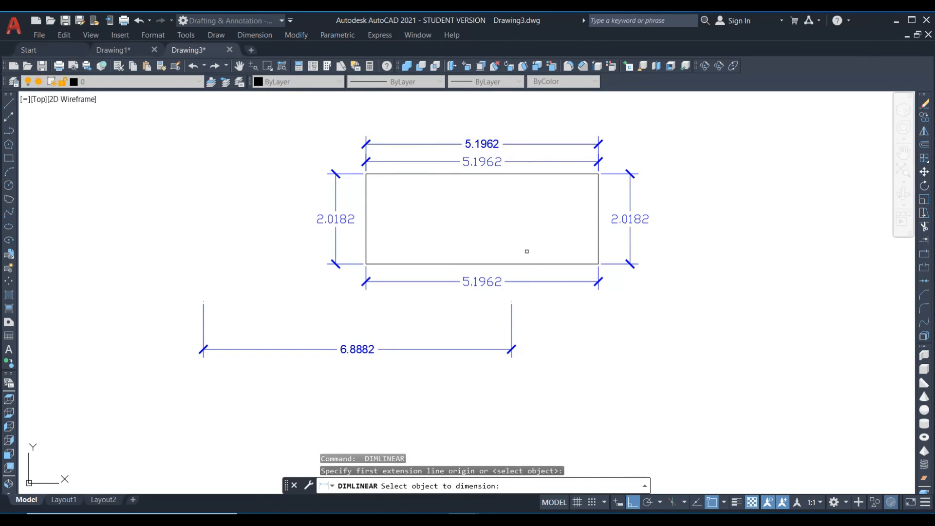
{"action": "left_click", "coordinate": [527, 265]}
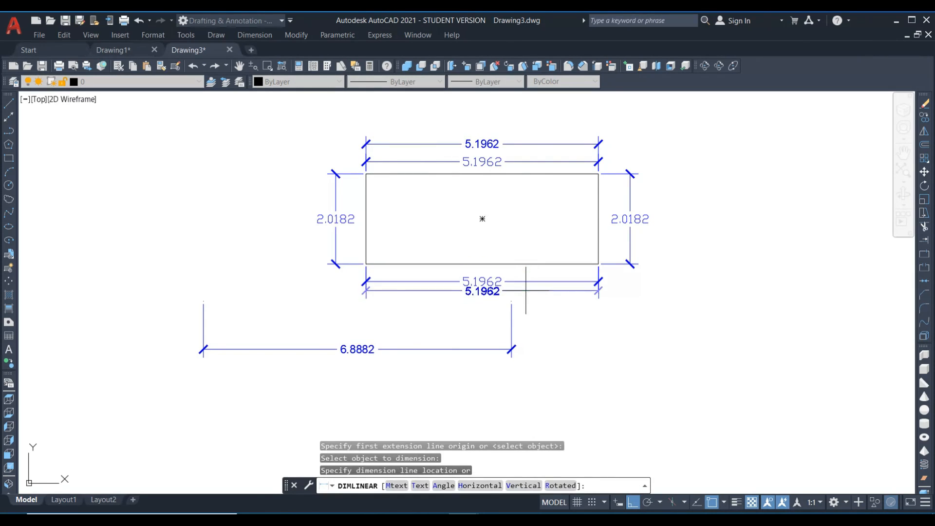
{"action": "left_click", "coordinate": [525, 298]}
Add second linear dimensions to the rectangle's right and left edges, placed outside the existing ones.
{"action": "key", "text": "Return"}
{"action": "key", "text": "Return"}
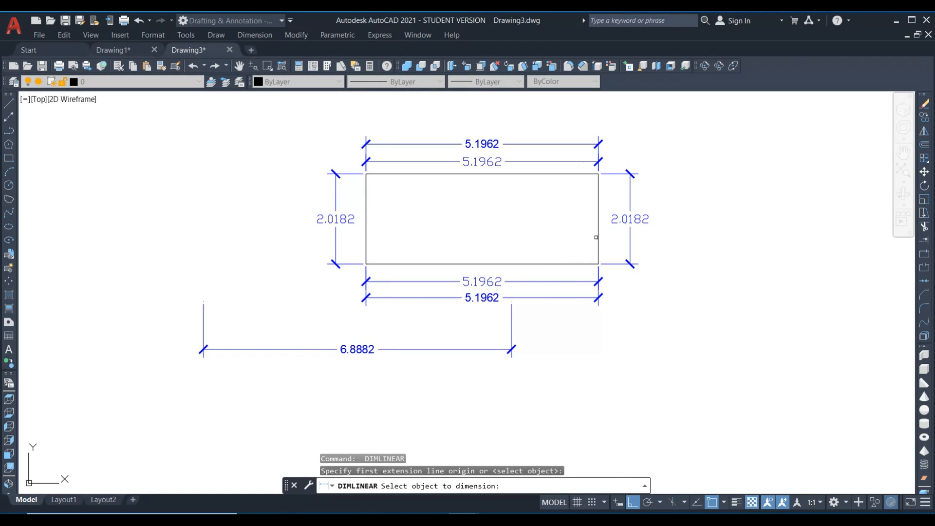
{"action": "left_click", "coordinate": [599, 235]}
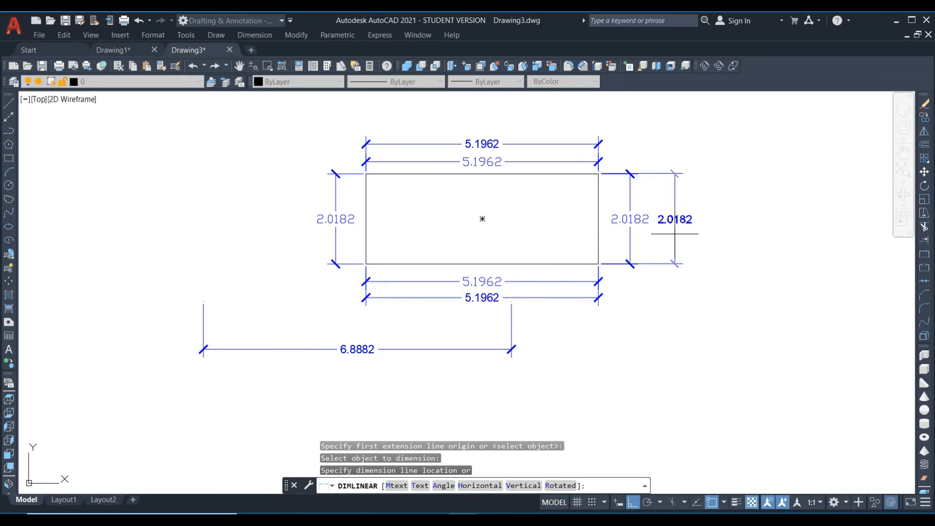
{"action": "left_click", "coordinate": [675, 235]}
{"action": "key", "text": "Return"}
{"action": "key", "text": "Return"}
{"action": "left_click", "coordinate": [367, 230]}
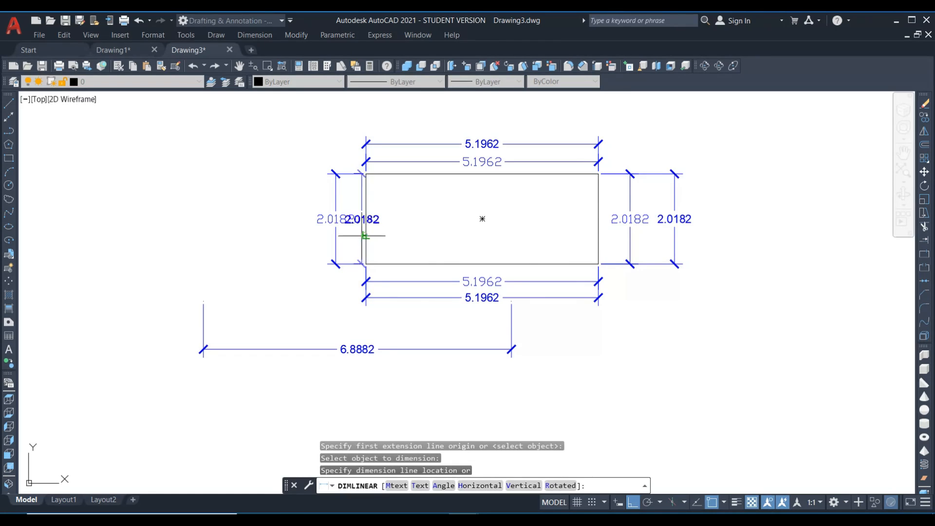
{"action": "left_click", "coordinate": [292, 239]}
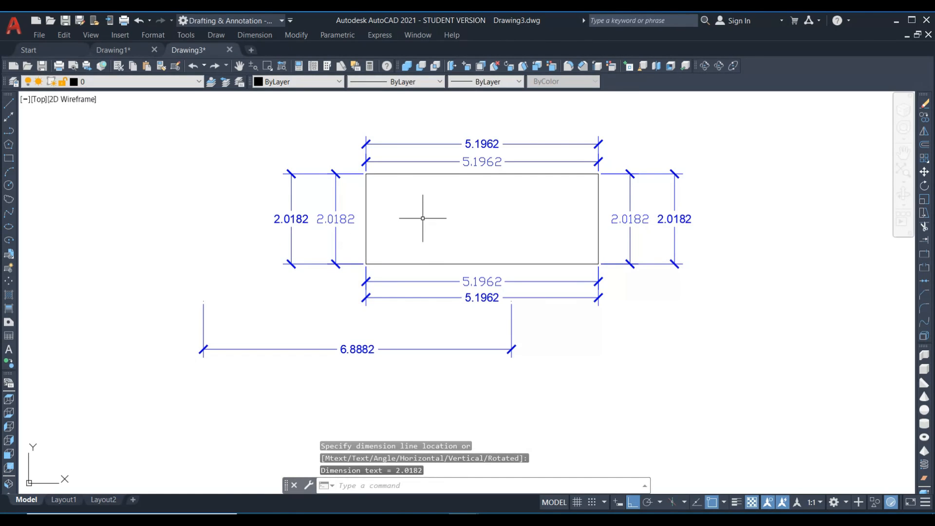
Review the filename, available styles and text style options in the DIMEX export dialog, and close it without exporting.
{"action": "type", "text": "DIM"}
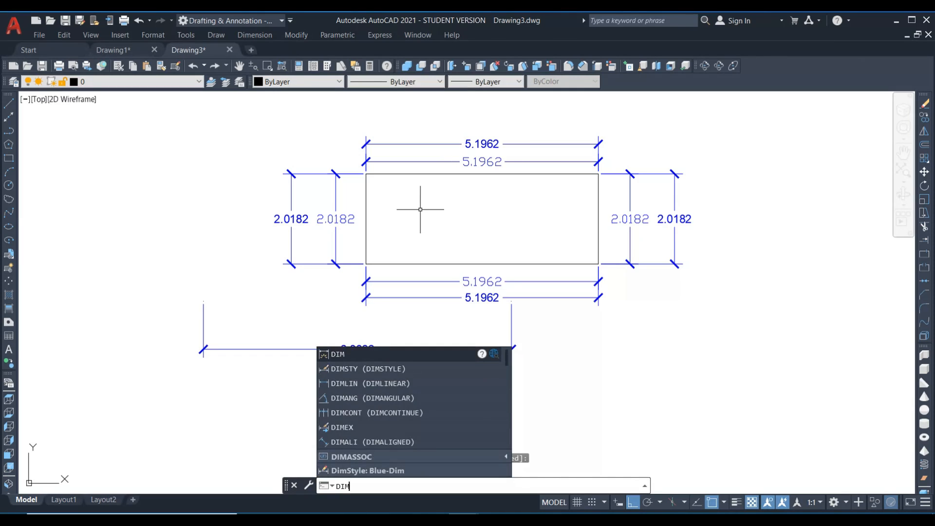
{"action": "type", "text": "EX"}
{"action": "key", "text": "Return"}
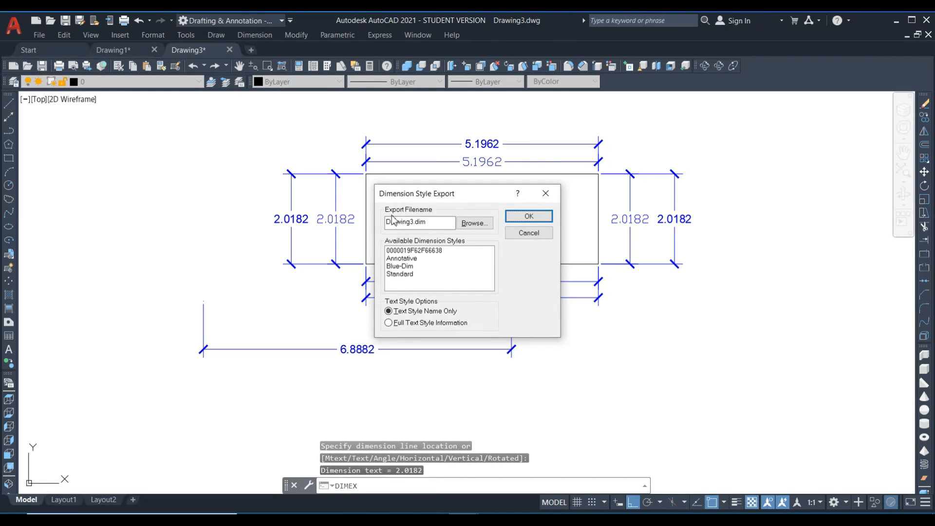
{"action": "left_click_drag", "start_coordinate": [428, 197], "coordinate": [570, 173]}
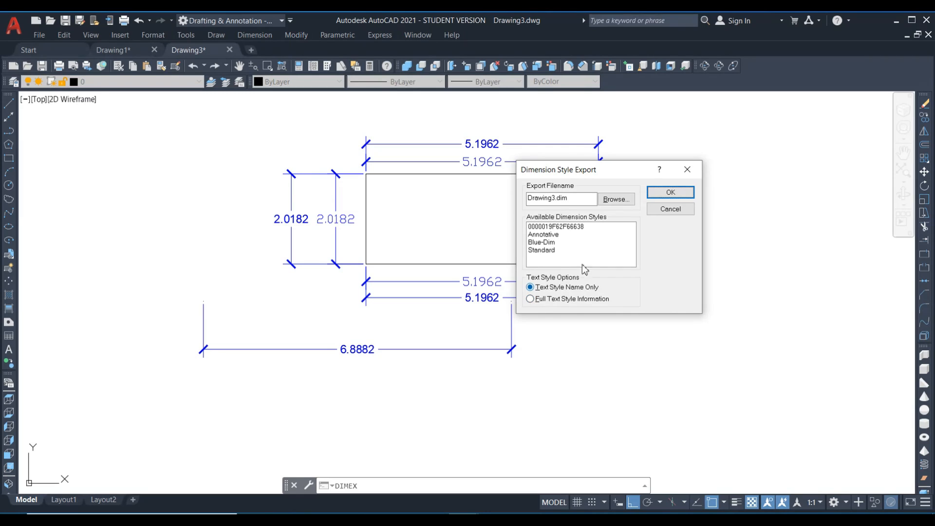
{"action": "left_click", "coordinate": [668, 211]}
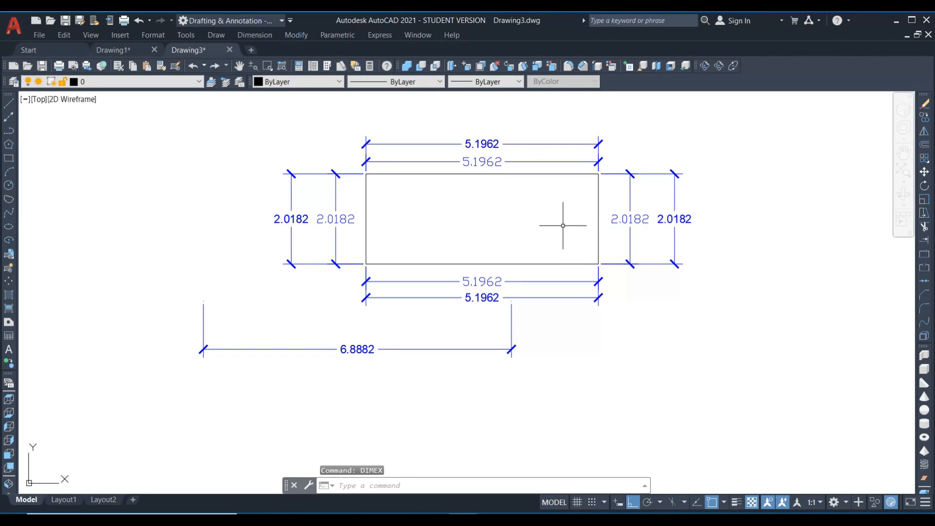
Compare the text appearance of the inner and outer dimensions along the rectangle's right and bottom edges.
{"action": "scroll", "coordinate": [563, 226], "scroll_direction": "up", "scroll_amount": 2}
{"action": "scroll", "coordinate": [741, 142], "scroll_direction": "up", "scroll_amount": 2}
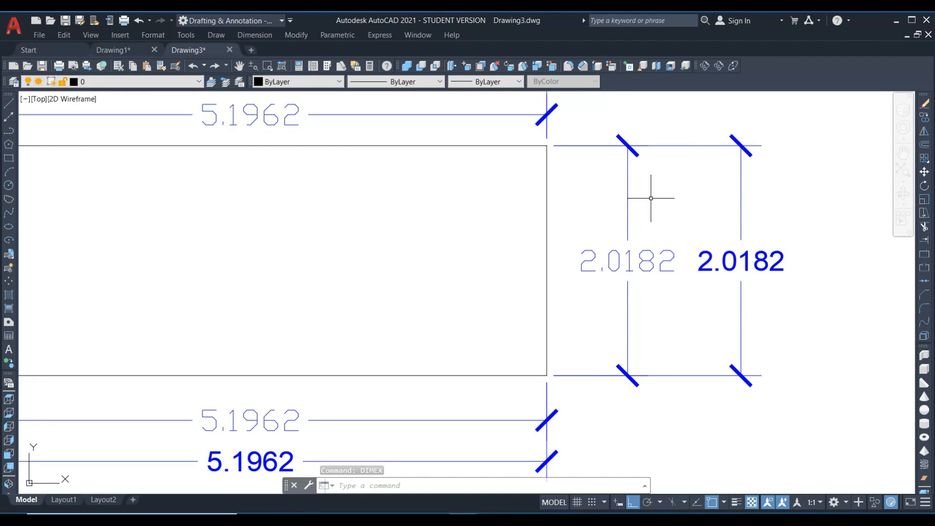
{"action": "scroll", "coordinate": [653, 197], "scroll_direction": "down", "scroll_amount": 4}
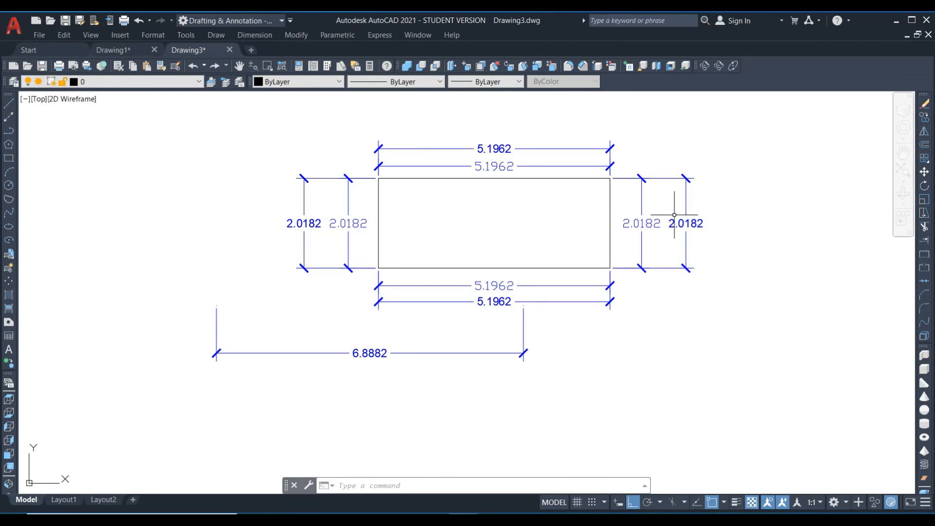
{"action": "scroll", "coordinate": [674, 215], "scroll_direction": "up", "scroll_amount": 4}
{"action": "scroll", "coordinate": [614, 239], "scroll_direction": "down", "scroll_amount": 2}
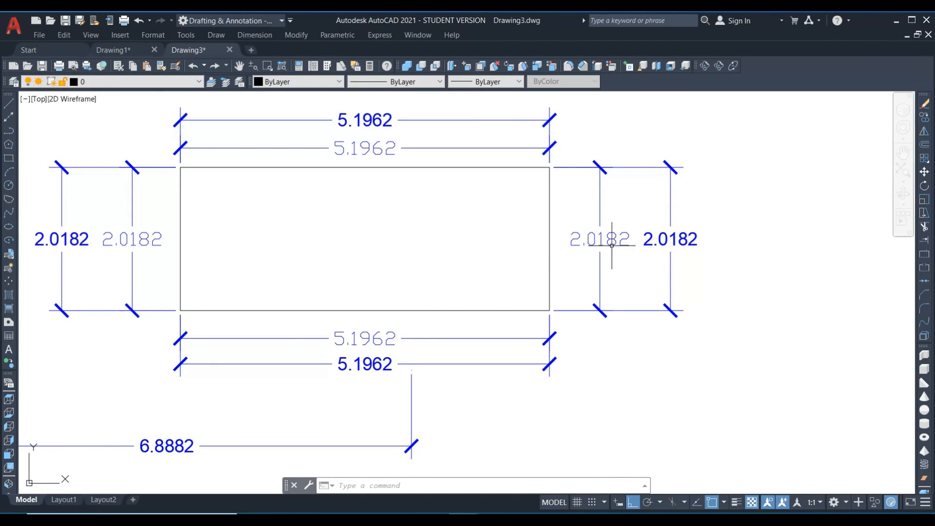
{"action": "scroll", "coordinate": [346, 364], "scroll_direction": "up", "scroll_amount": 3}
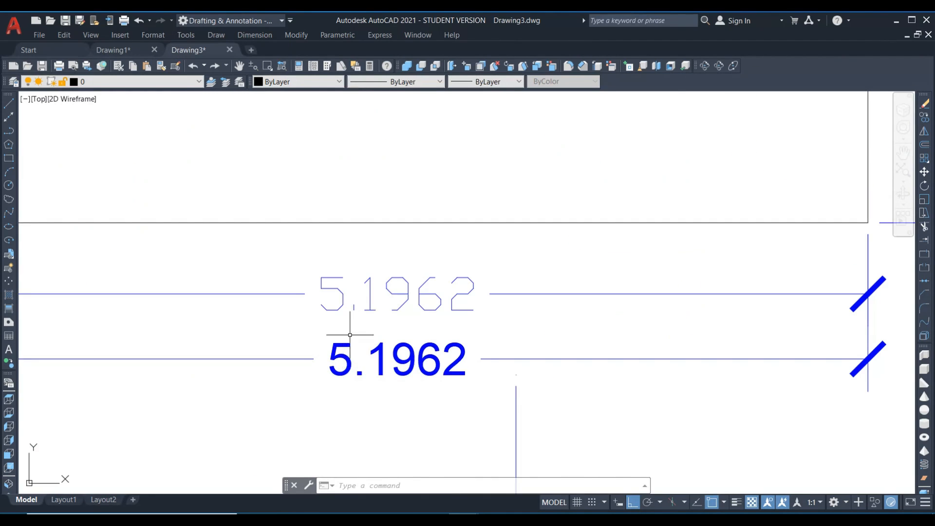
{"action": "scroll", "coordinate": [376, 296], "scroll_direction": "down", "scroll_amount": 2}
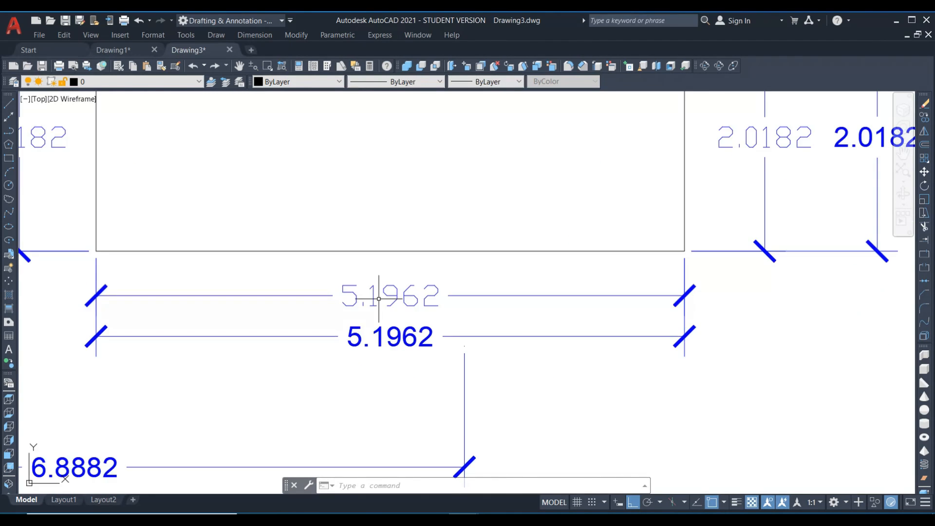
{"action": "scroll", "coordinate": [385, 321], "scroll_direction": "up", "scroll_amount": 2}
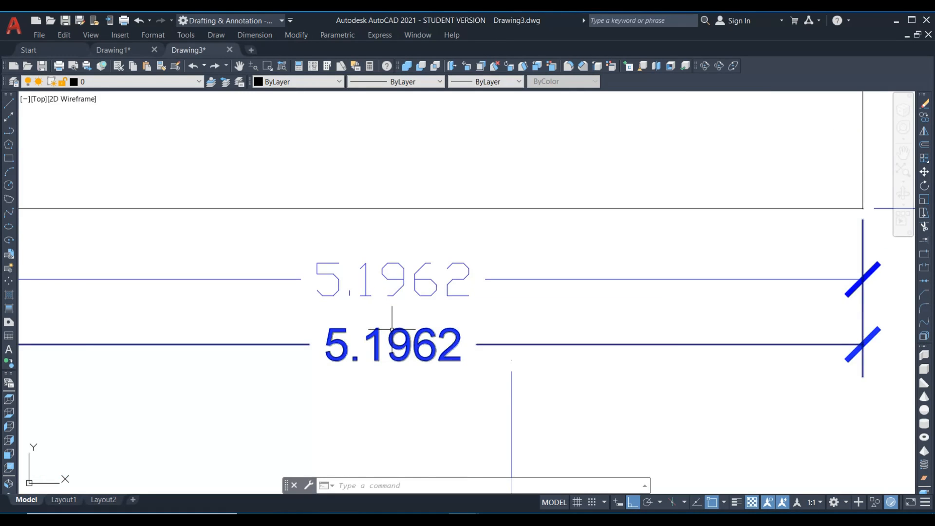
{"action": "scroll", "coordinate": [392, 330], "scroll_direction": "down", "scroll_amount": 2}
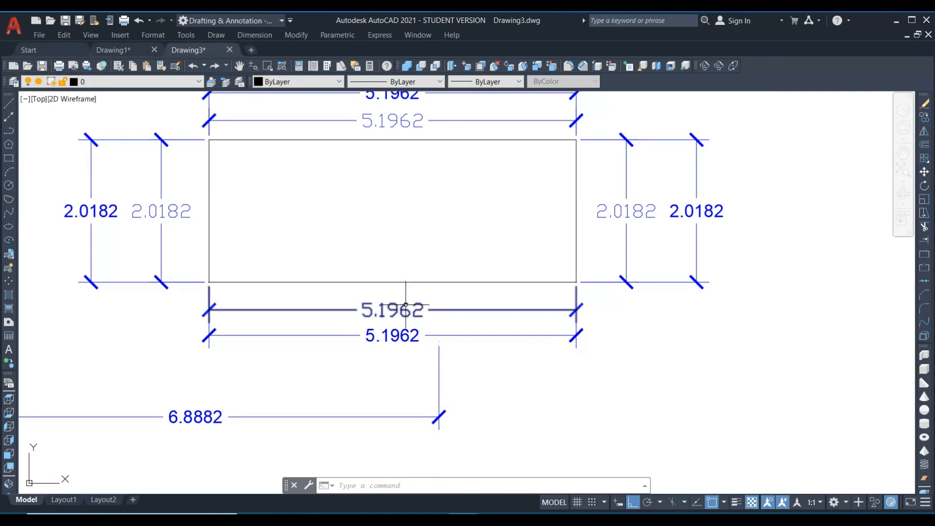
{"action": "scroll", "coordinate": [405, 304], "scroll_direction": "down", "scroll_amount": 2}
Reopen the DIMEX export dialog, choose Full Text Style Information as the text style option, and cancel the export.
{"action": "type", "text": "d"}
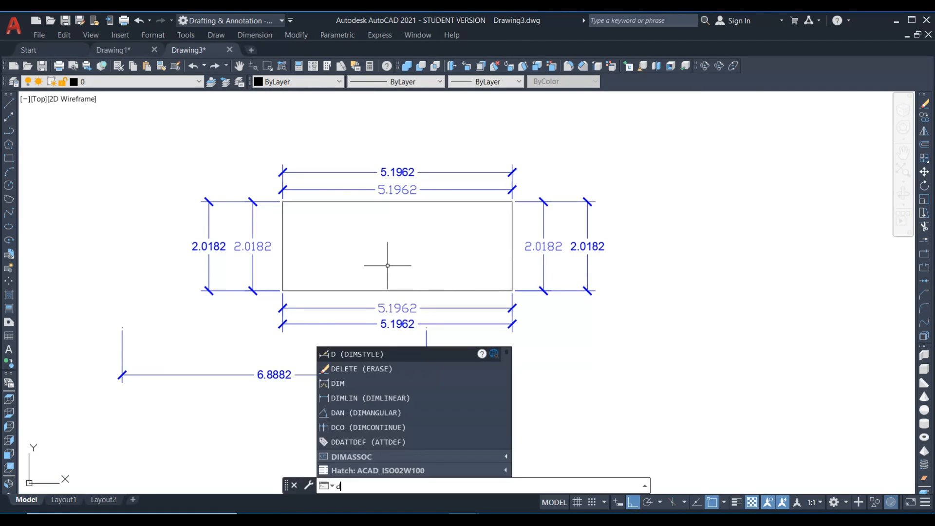
{"action": "type", "text": "imex"}
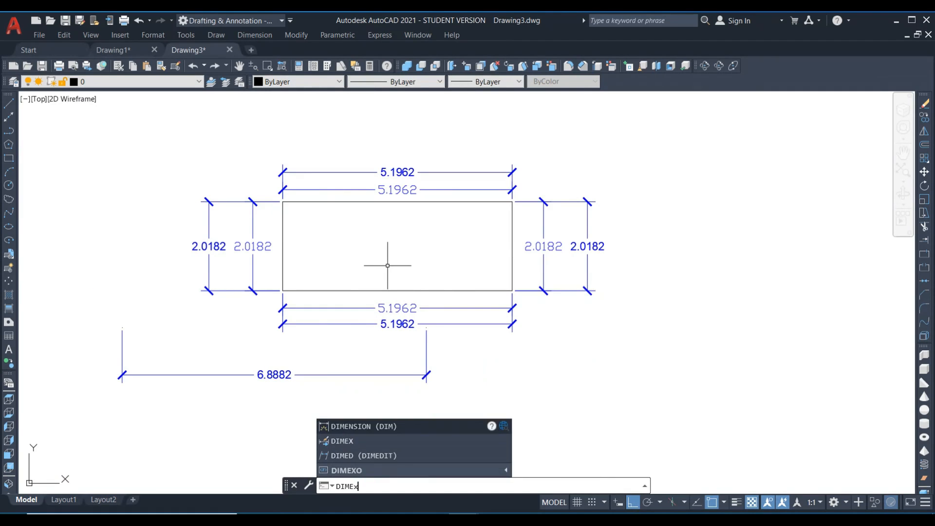
{"action": "key", "text": "Return"}
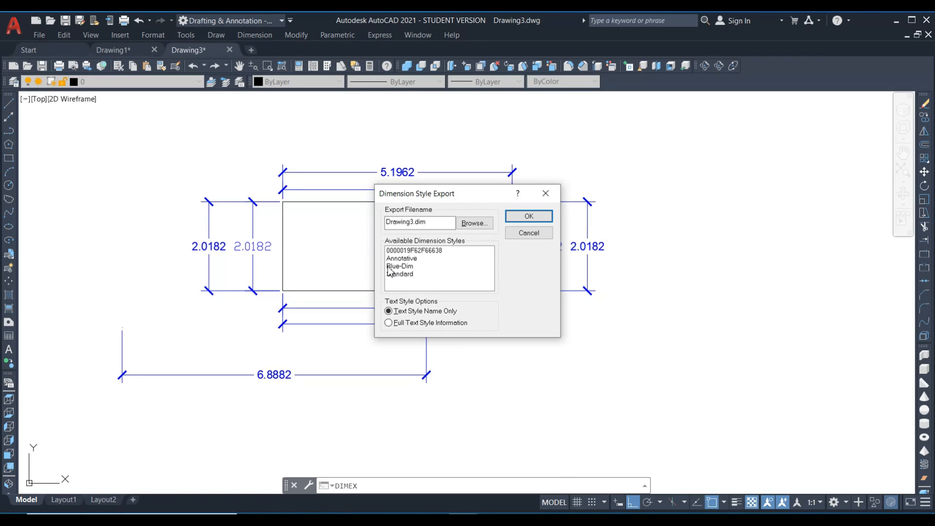
{"action": "left_click_drag", "start_coordinate": [466, 193], "coordinate": [521, 151]}
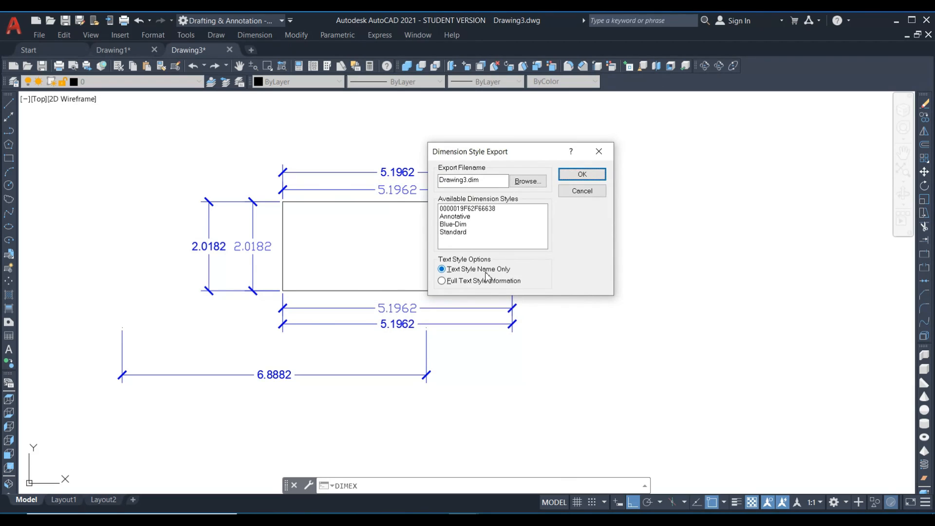
{"action": "left_click", "coordinate": [464, 285]}
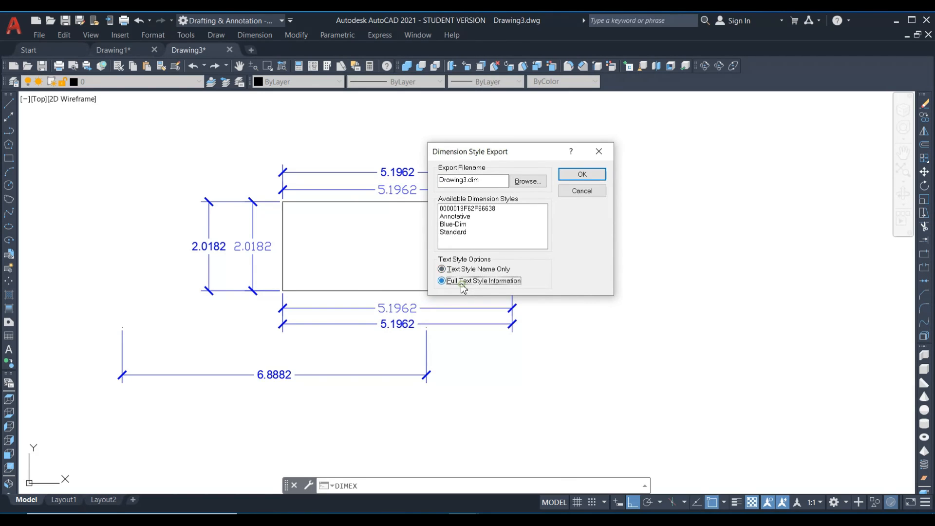
{"action": "left_click", "coordinate": [568, 194]}
{"action": "scroll", "coordinate": [269, 247], "scroll_direction": "up", "scroll_amount": 2}
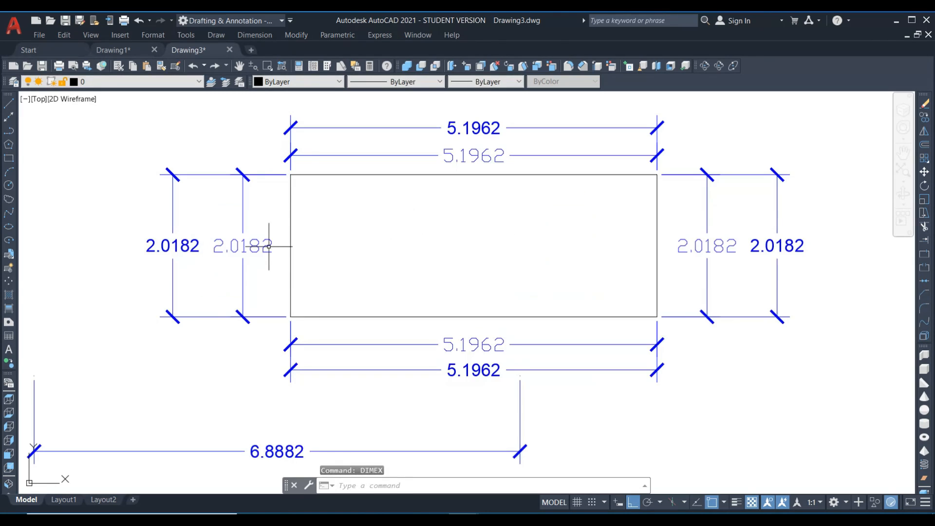